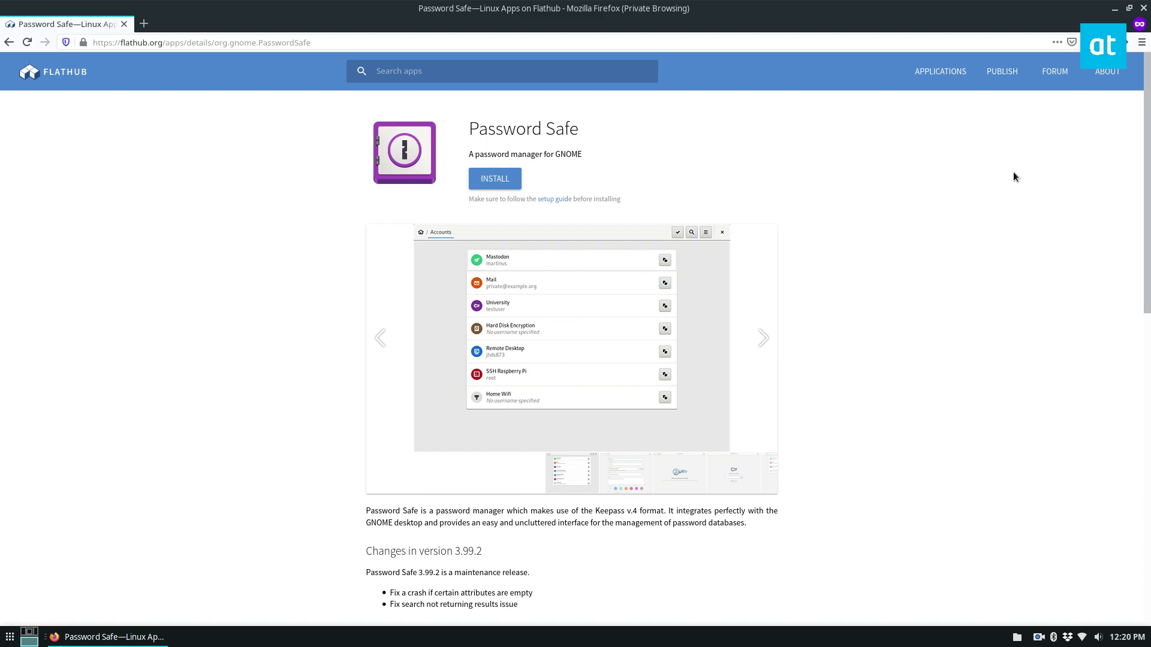
Scroll the Flathub Password Safe page to review its flatpak command-line install instructions.
scroll(958, 203, down, 10)
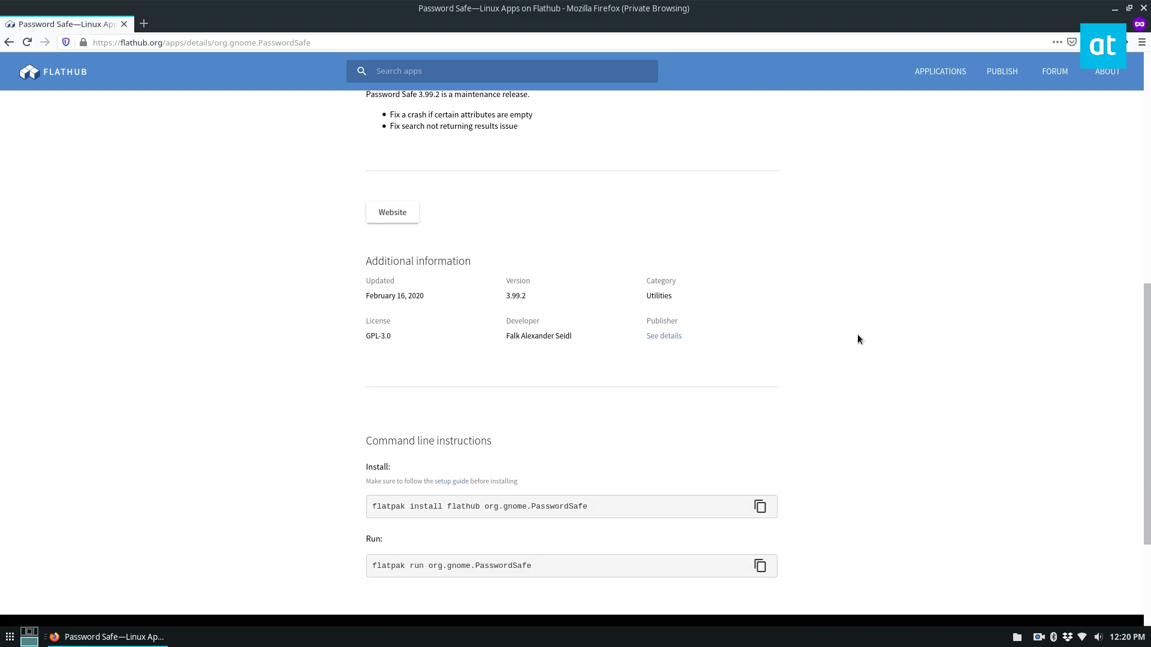
scroll(617, 507, up, 8)
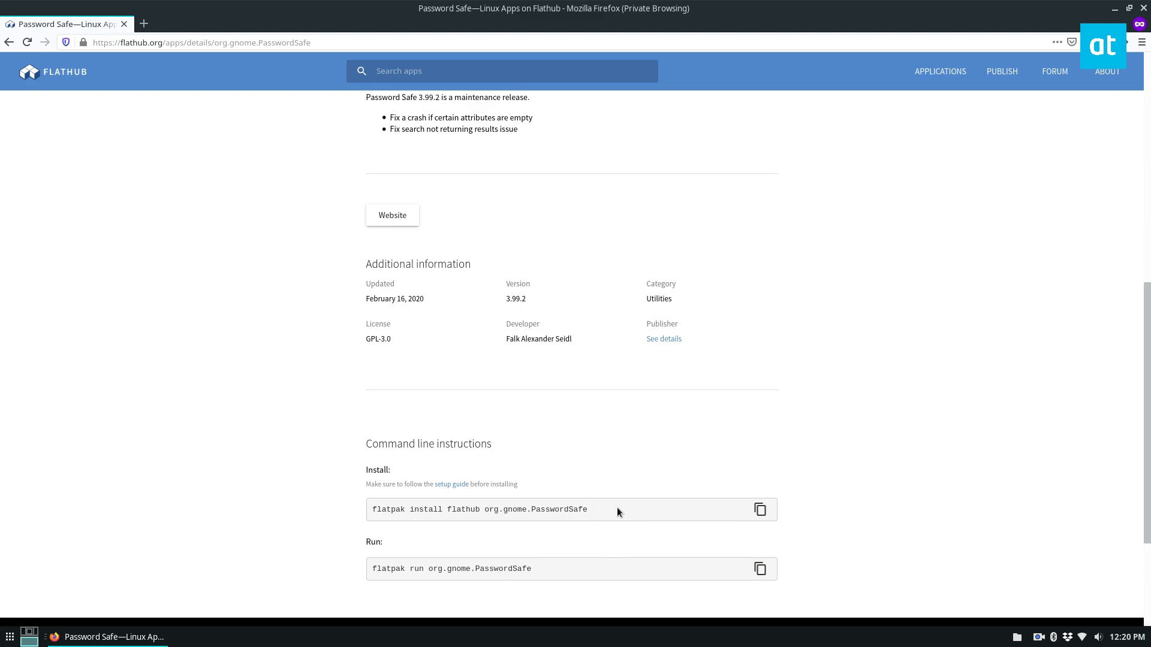
scroll(961, 498, up, 1)
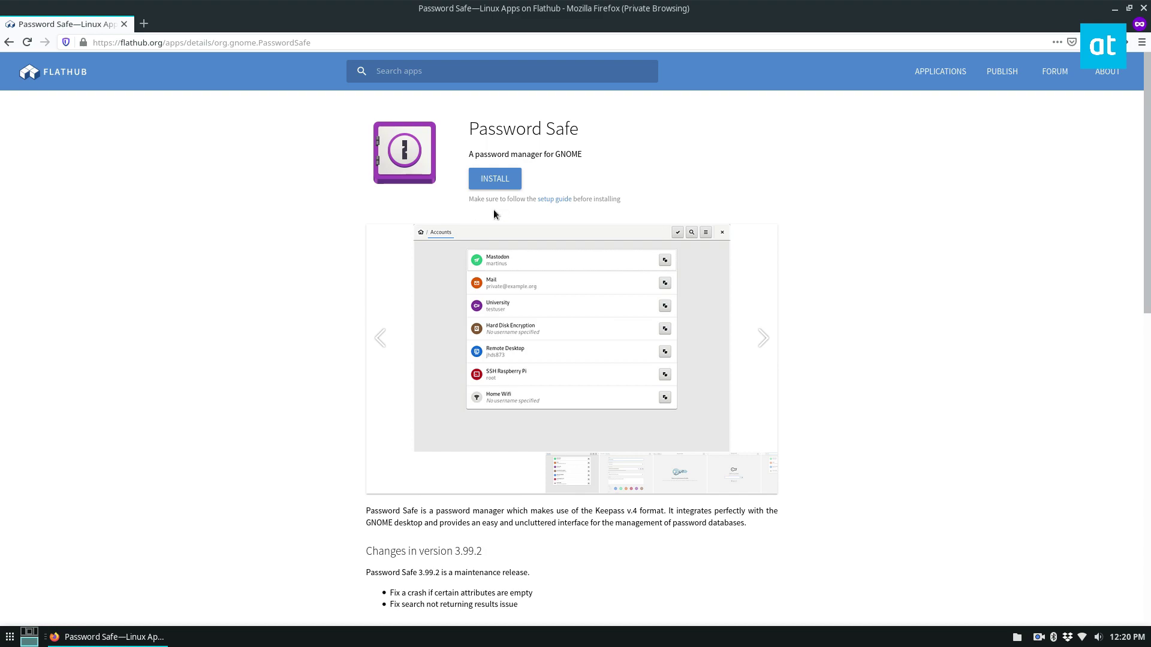
scroll(308, 321, down, 5)
Minimize Firefox, open a maximized terminal and run 'flatpak search password safe'.
click(87, 639)
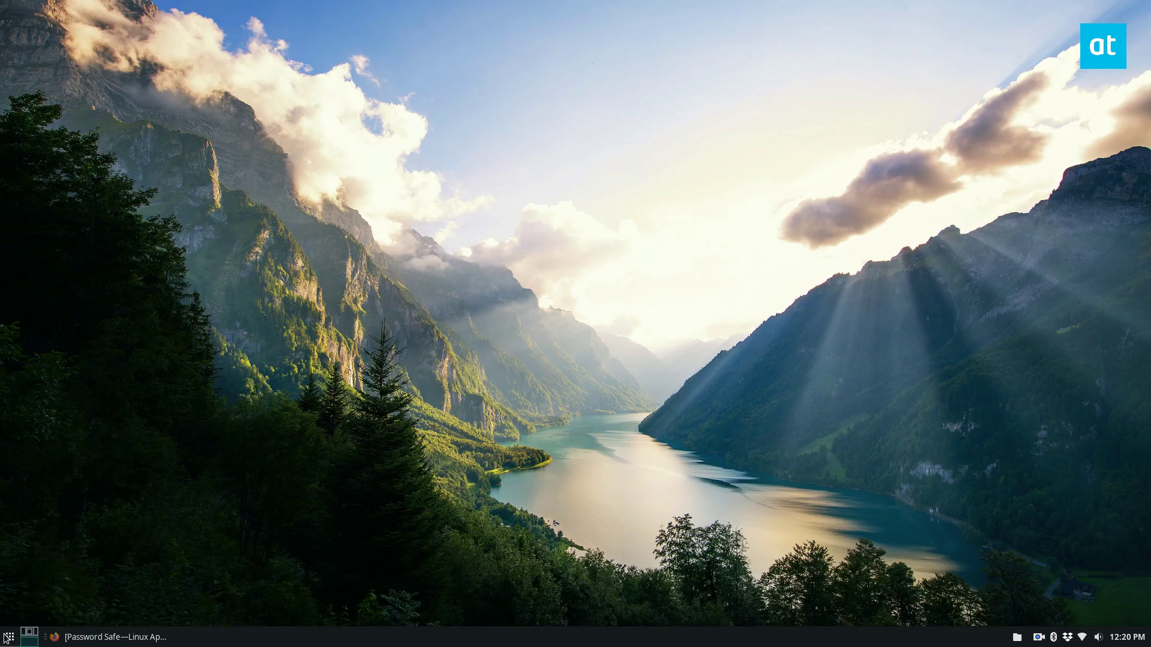
click(10, 636)
click(36, 551)
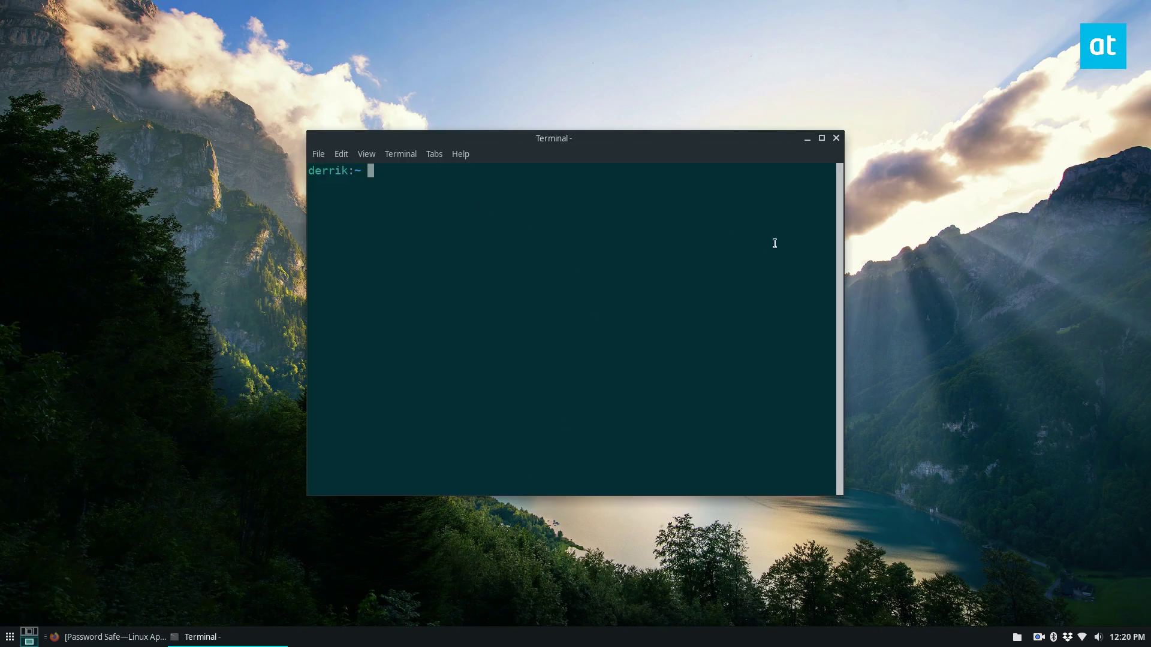
click(821, 139)
text(flatpak sear)
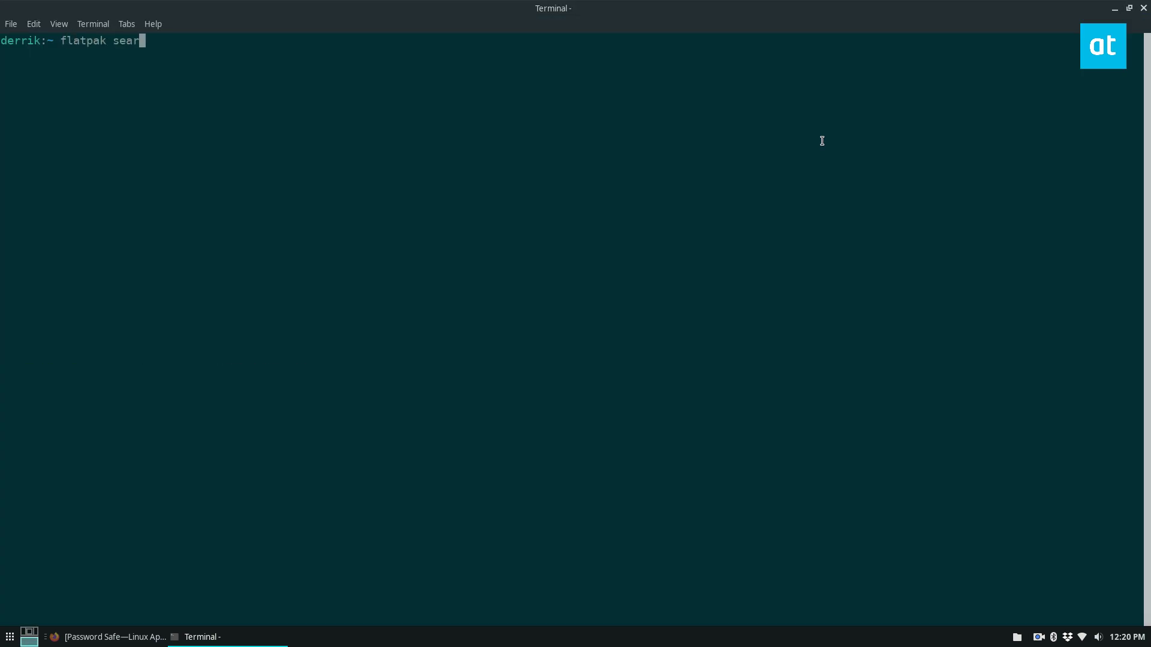
text(ch password safe)
key(Return)
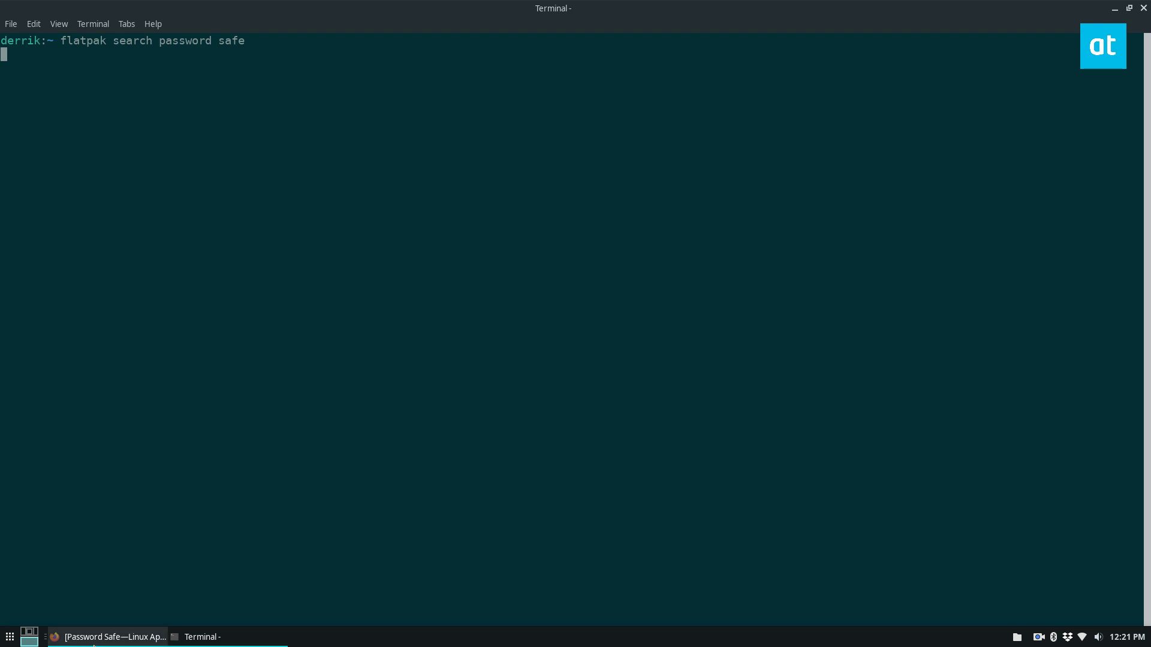
Check the Flathub page, then copy the org.gnome.PasswordSafe app ID from the search results.
click(114, 636)
scroll(431, 422, down, 4)
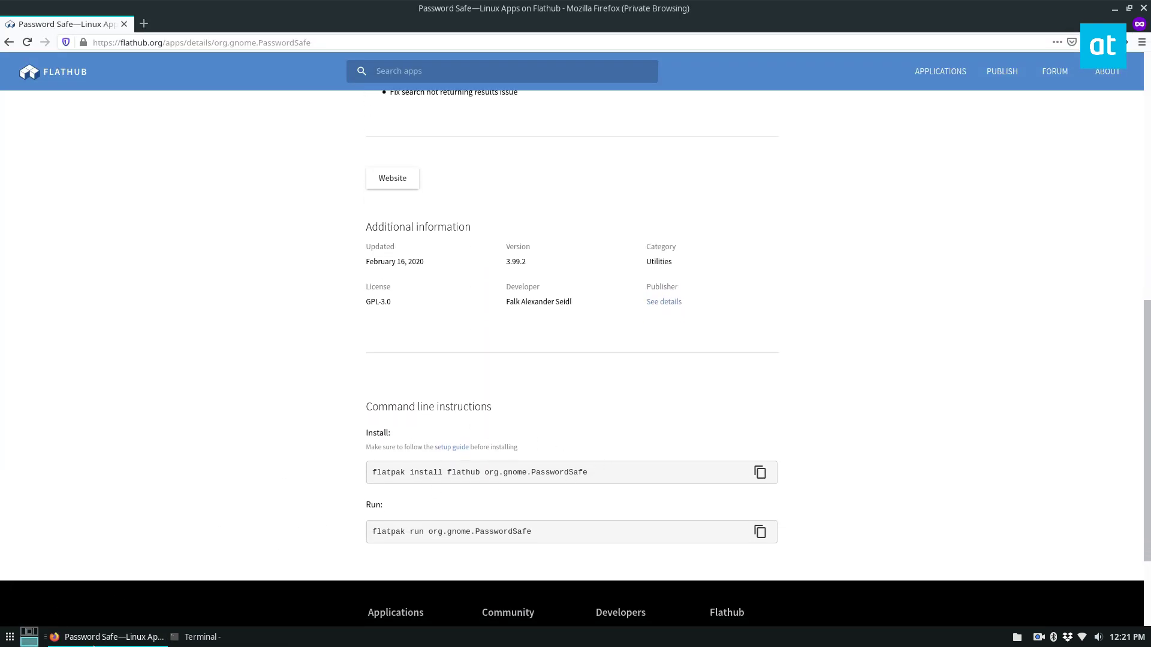
click(143, 638)
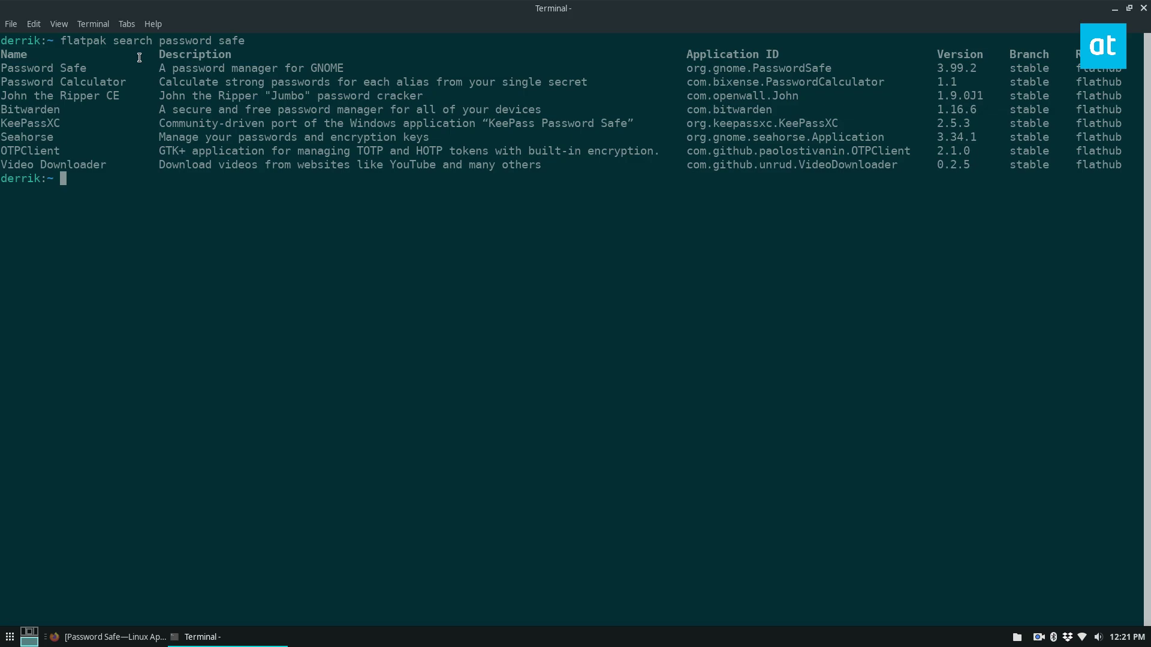
drag(839, 68, 686, 68)
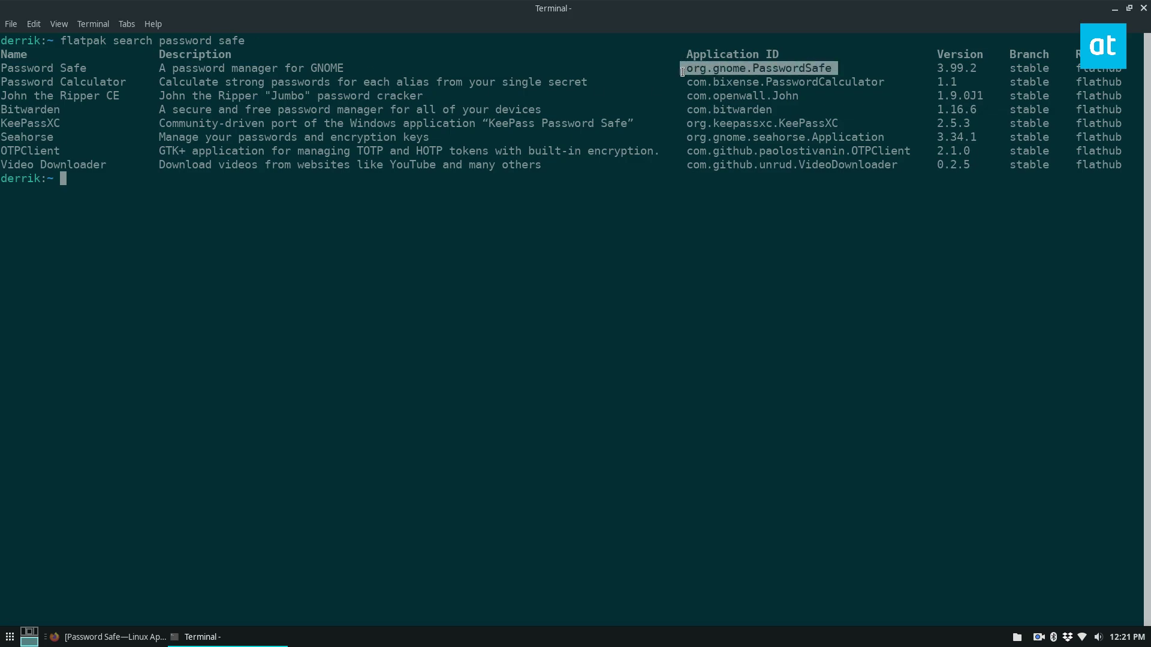
right_click(687, 71)
click(700, 124)
Run 'sudo flatpak install org.gnome.PasswordSafe -y', then minimize the terminal.
text(sudo flatpak install)
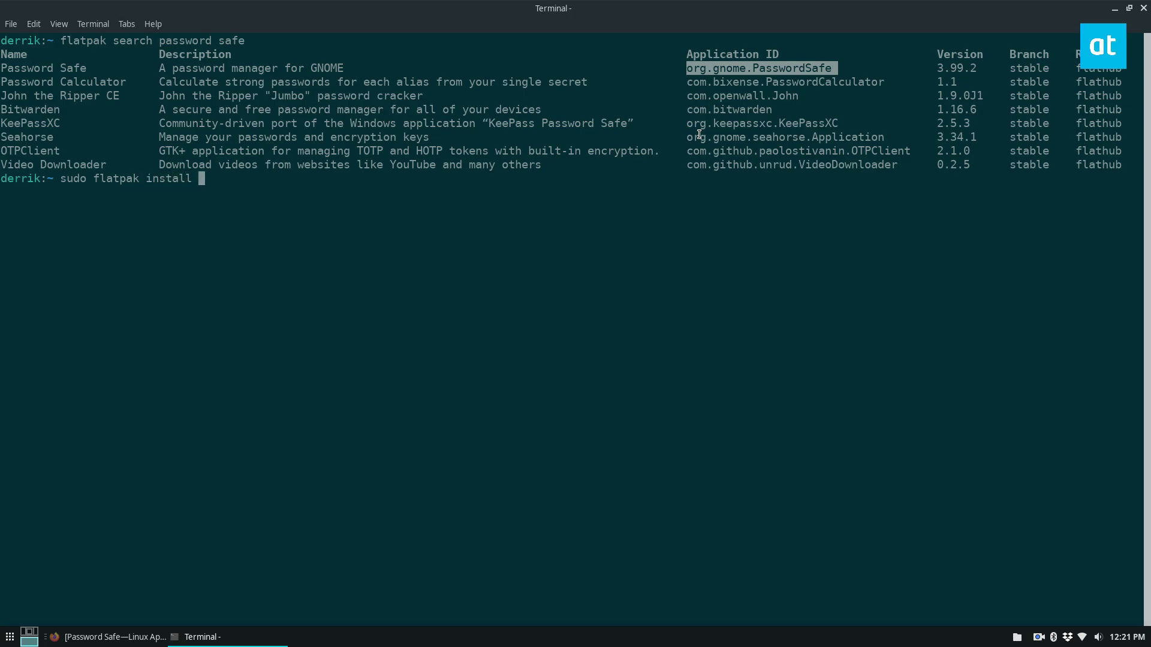
key(ctrl+shift+v)
text(-y)
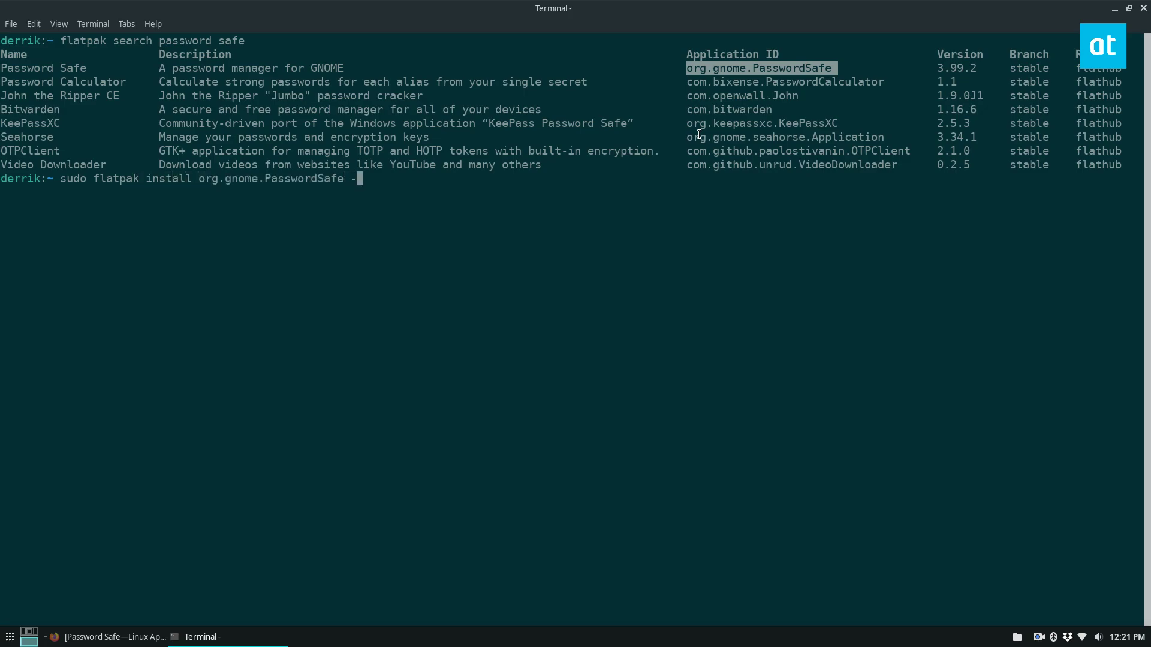
key(Return)
key(Return)
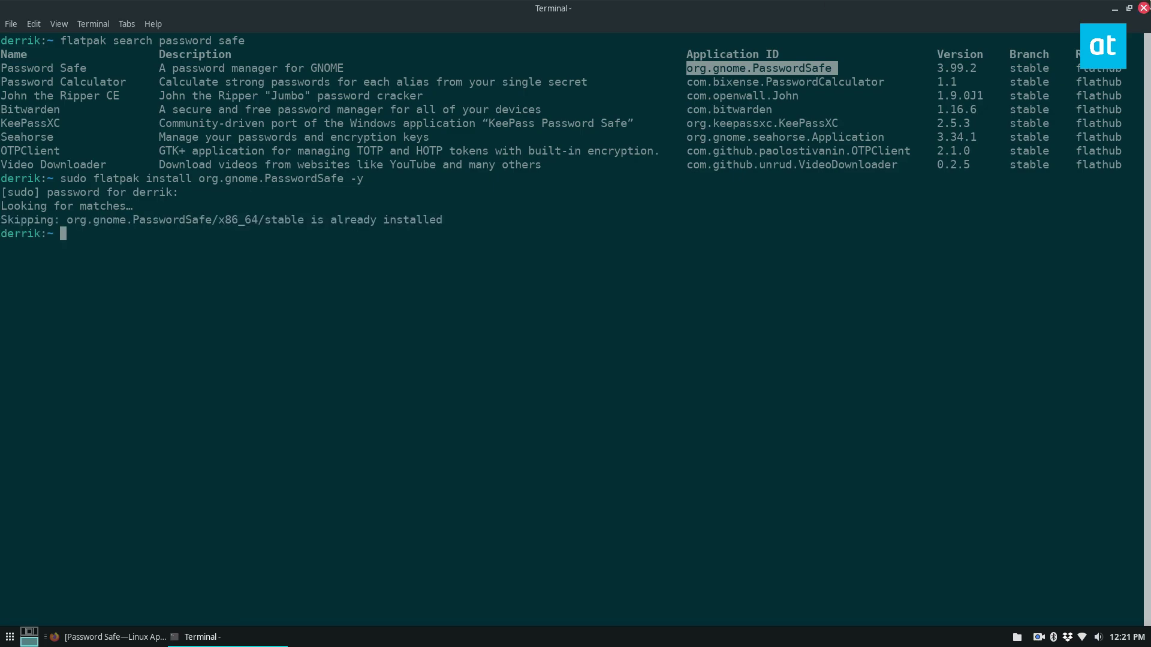
click(507, 246)
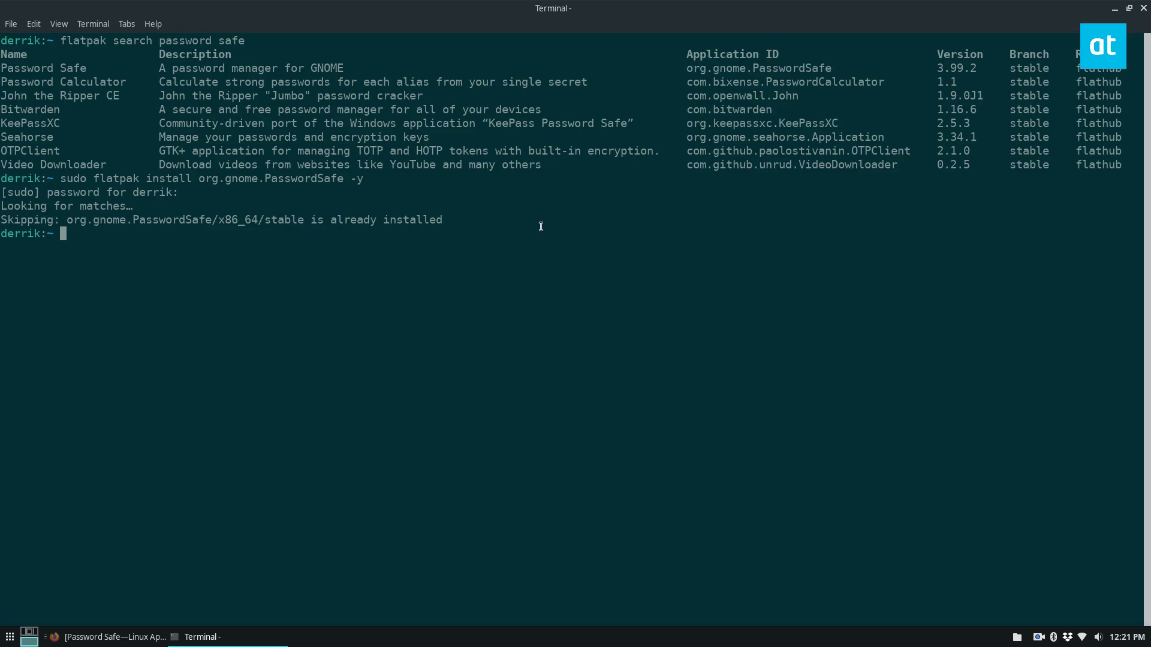
click(1115, 9)
Launch Password Safe by searching 'pass' in the launcher and open its ⋮ main menu.
key(super)
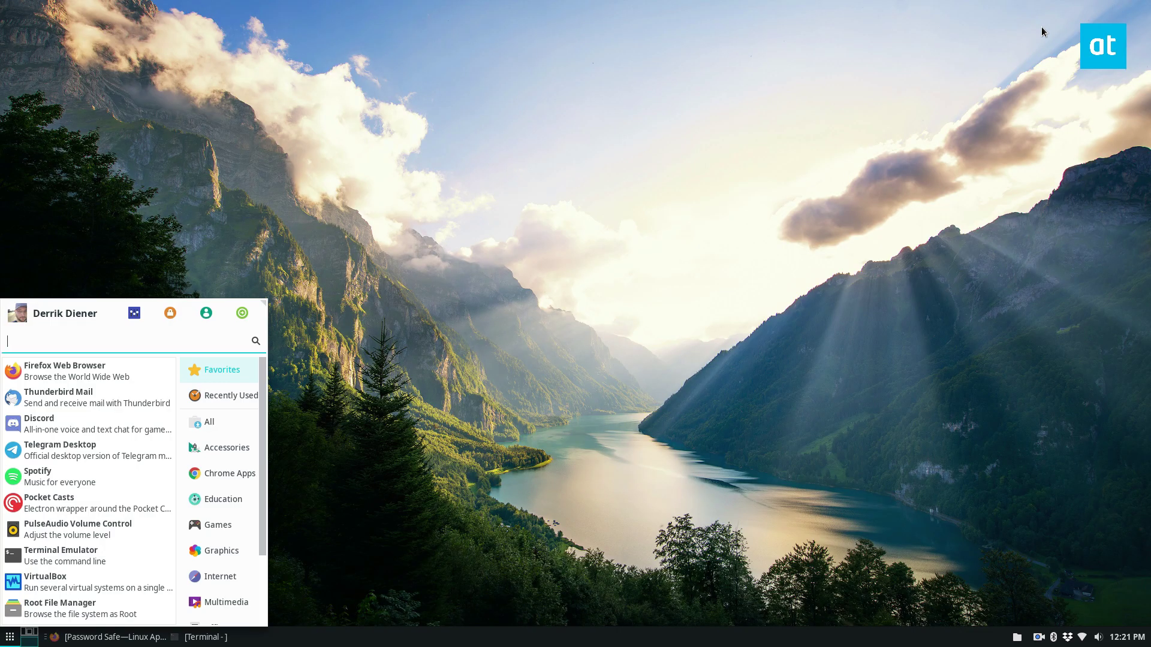
text(pass)
key(Return)
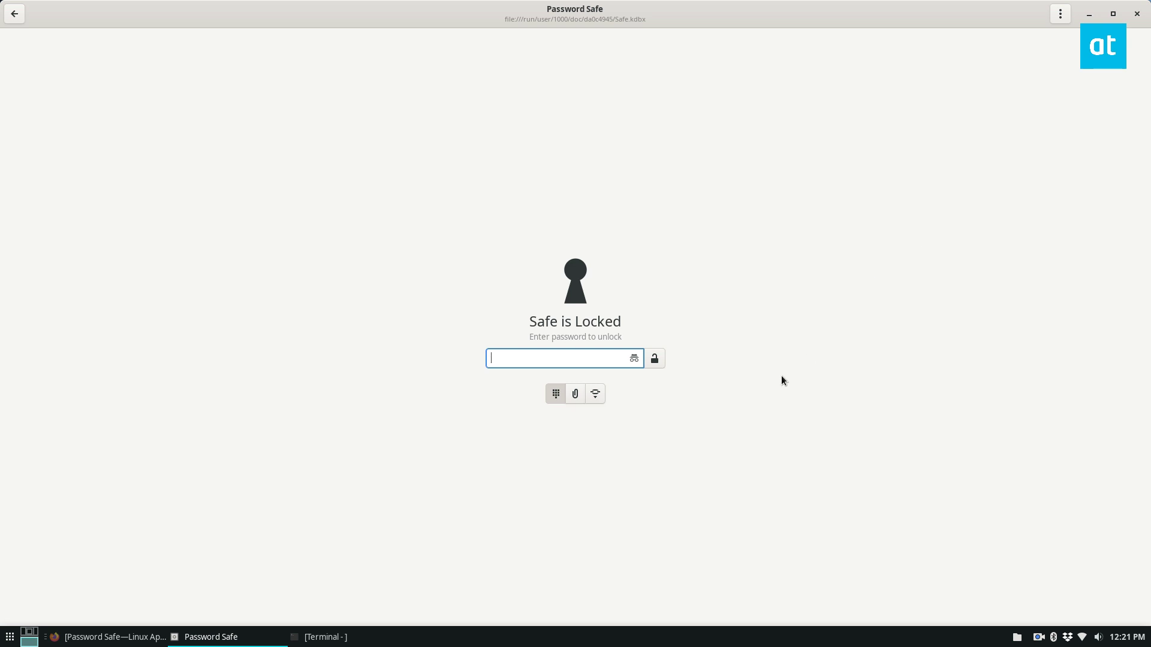
click(1061, 13)
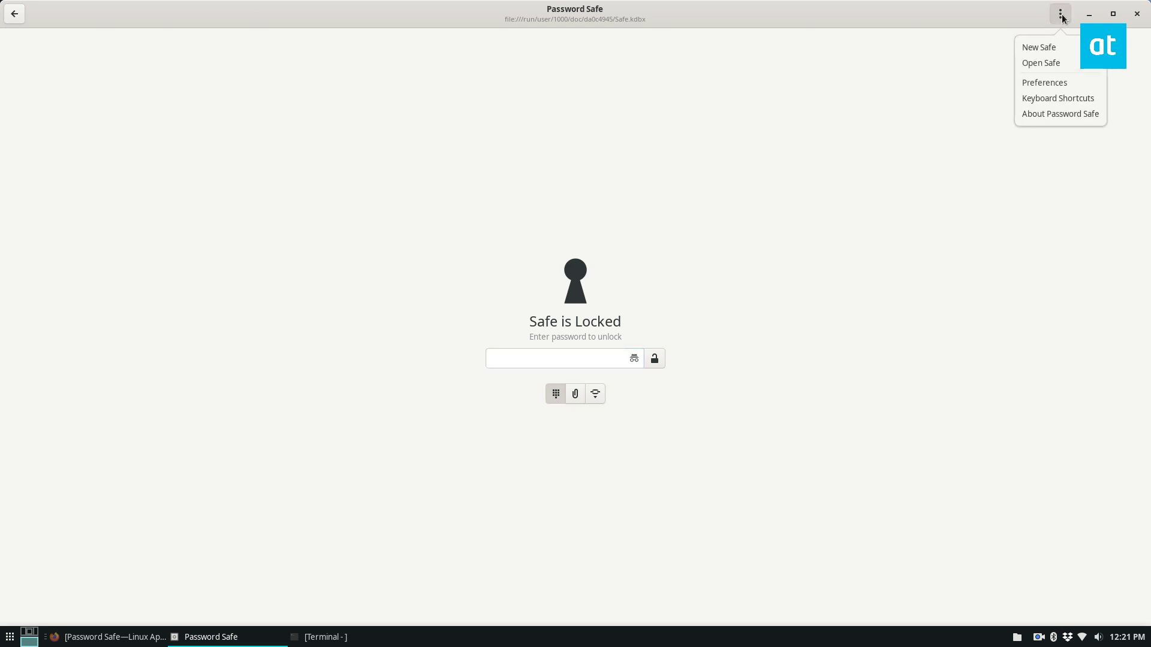
click(1068, 16)
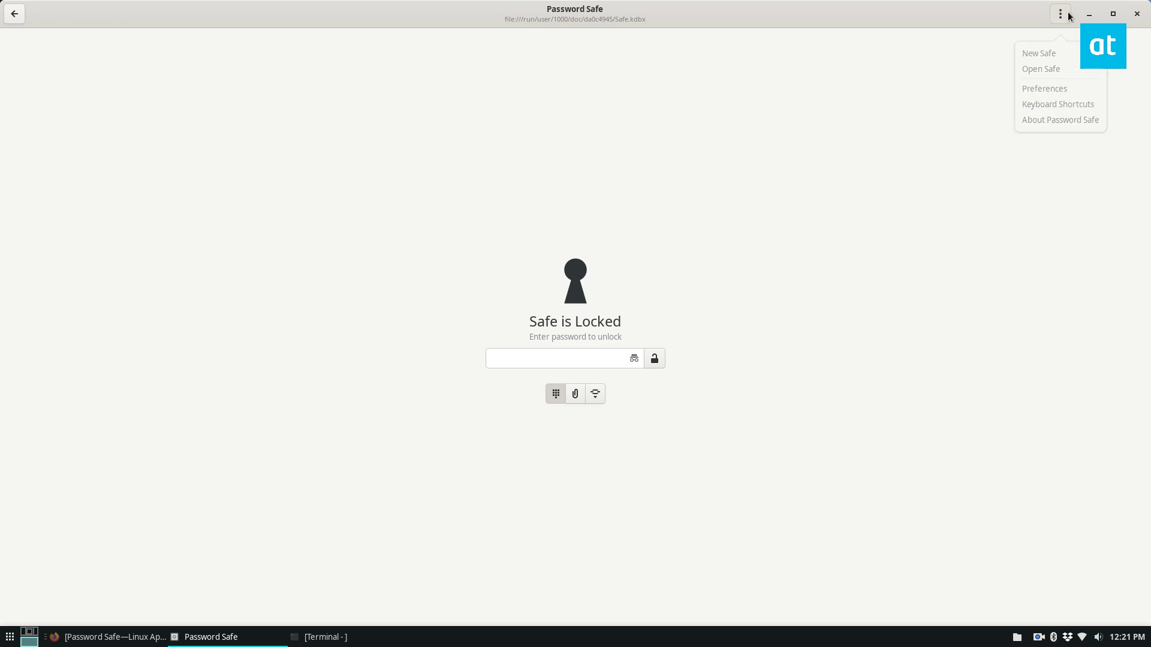
click(1068, 16)
Choose New Safe and save it as Safe.kdbx in the home folder.
click(1042, 52)
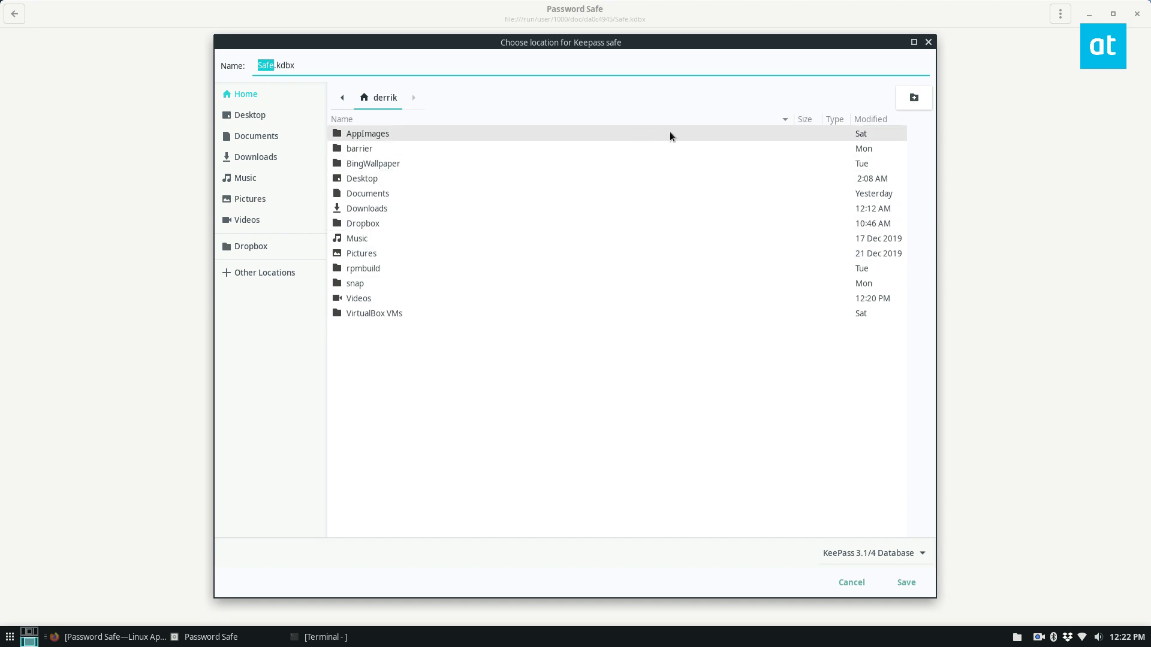
click(902, 584)
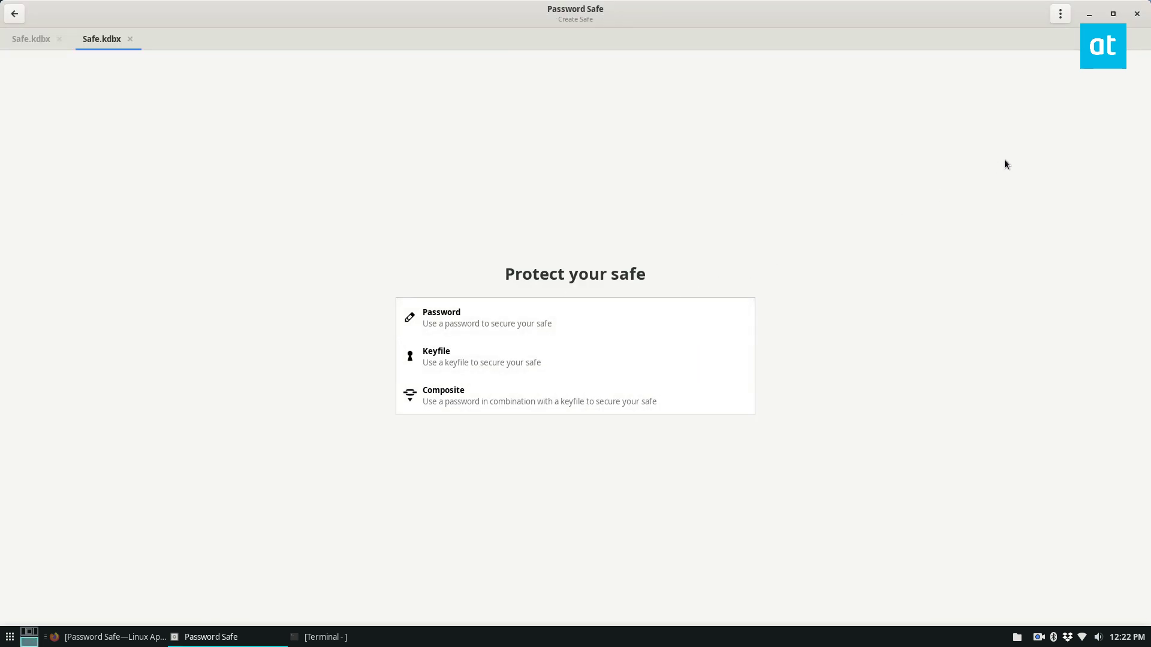
Close the first Safe.kdbx tab with its × button.
click(60, 39)
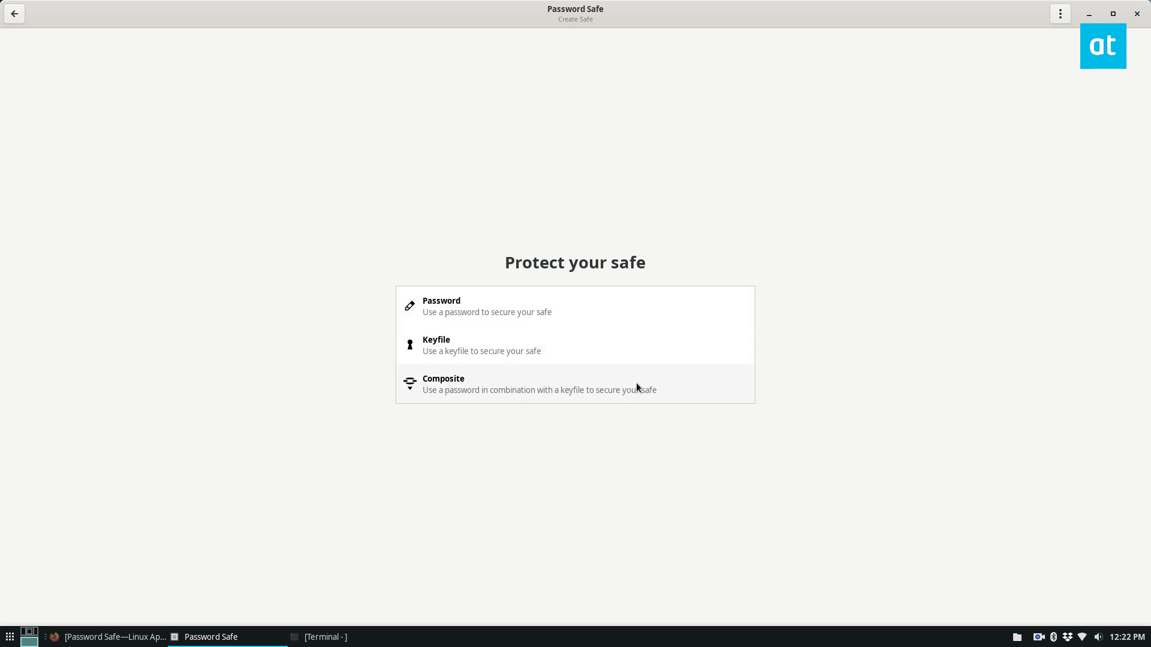
Protect the new safe with a password, entering it and confirming it again.
click(625, 306)
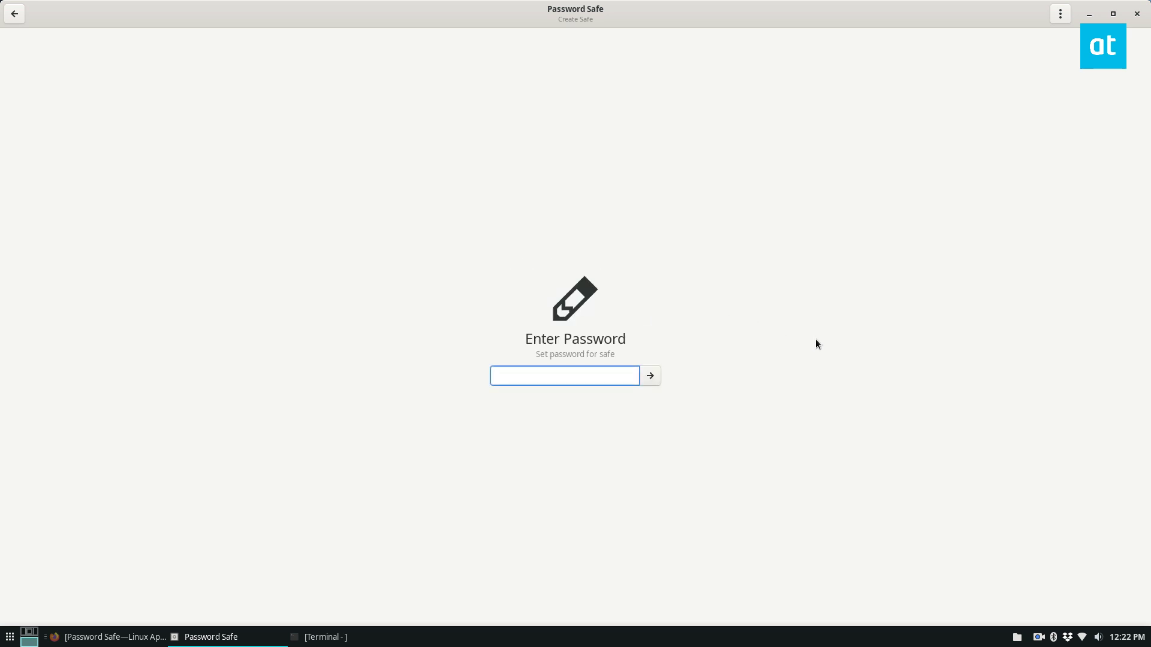
text(••••••)
key(BackSpace)
key(BackSpace)
key(BackSpace)
key(BackSpace)
key(BackSpace)
key(BackSpace)
text(••••••••)
click(651, 376)
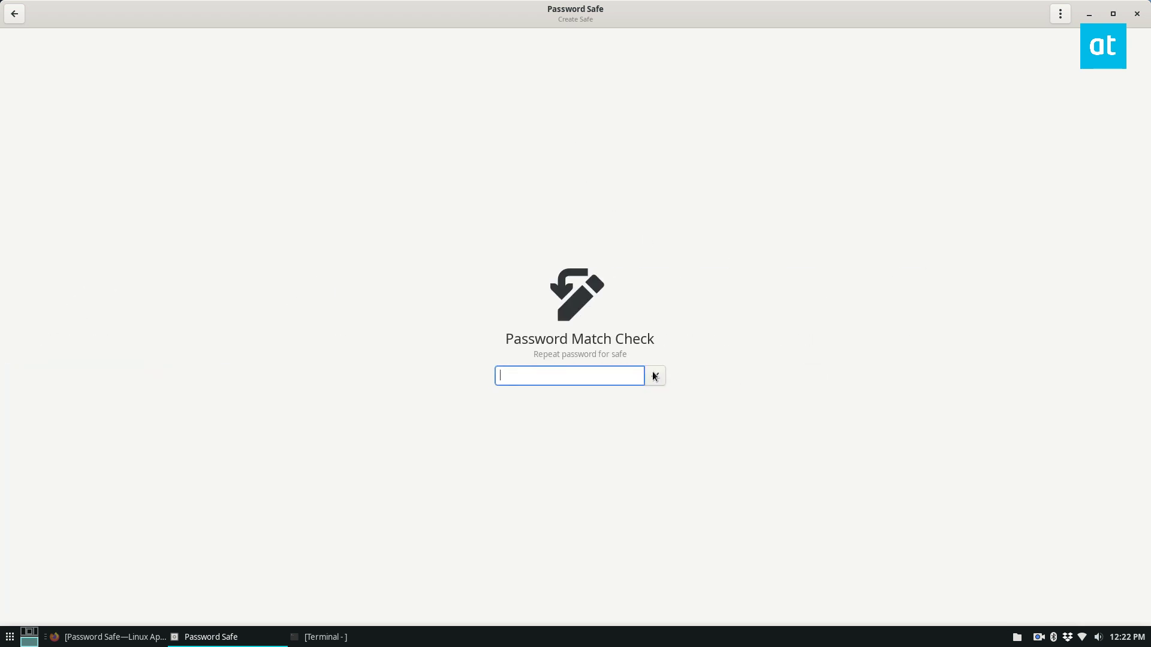
text(••••••••)
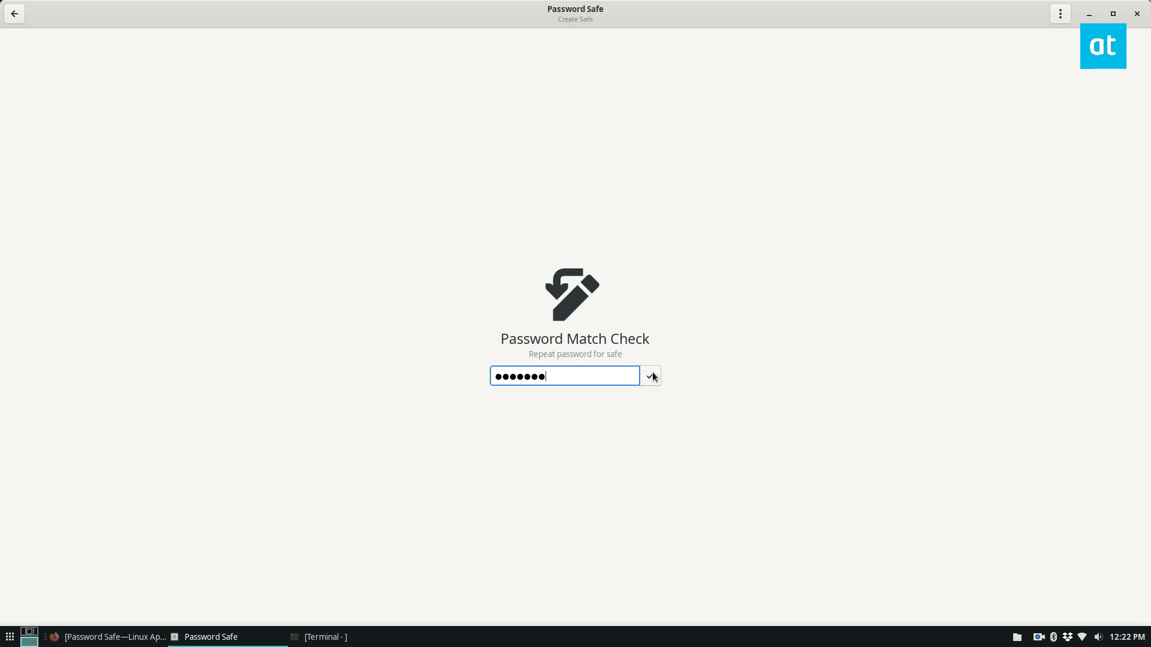
click(651, 376)
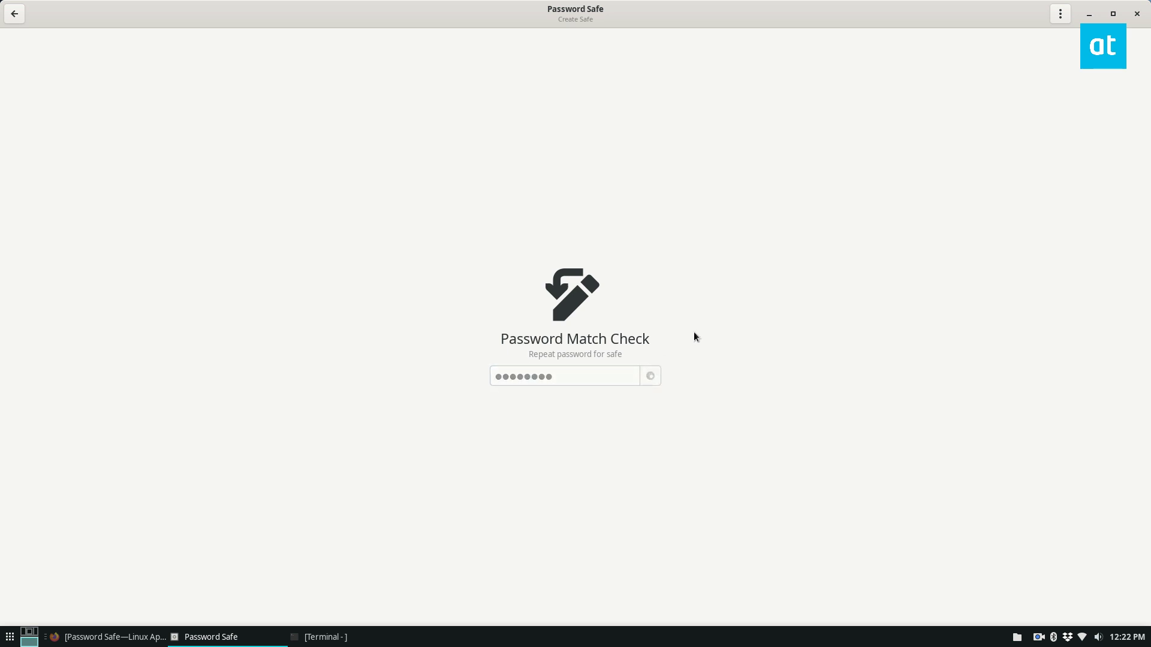
Open the new safe and unlock it with its password.
click(577, 370)
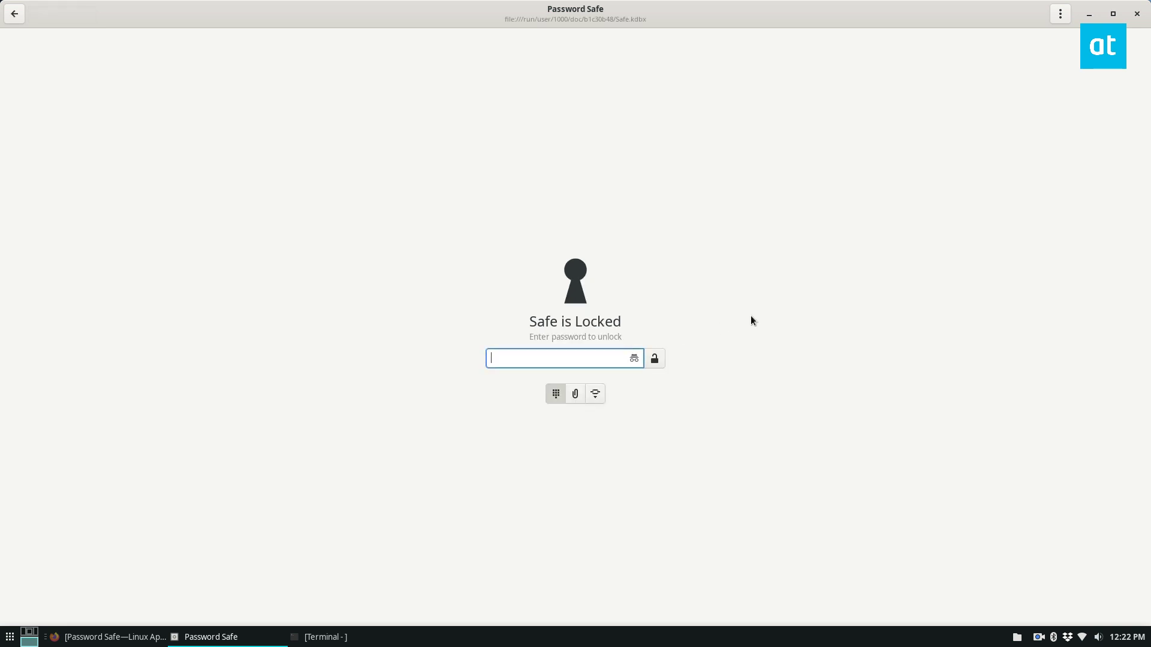
text(••••••••)
key(Return)
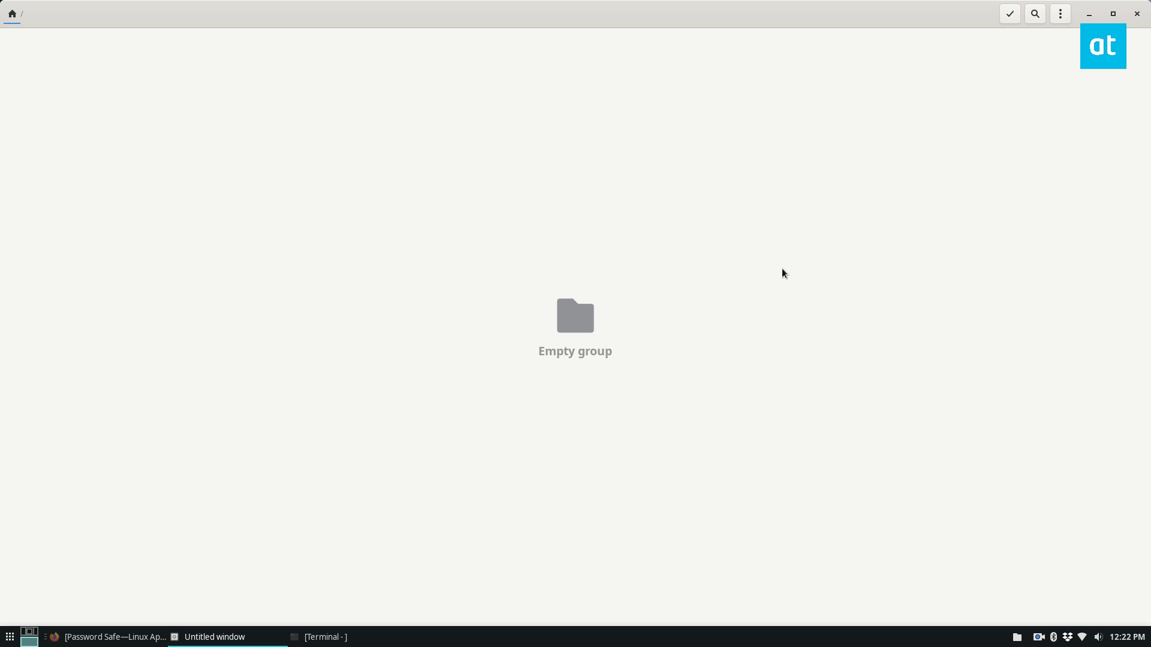
Create a group titled 'Passwords' with the note 'These are passwords.', then return to the top level.
click(1058, 15)
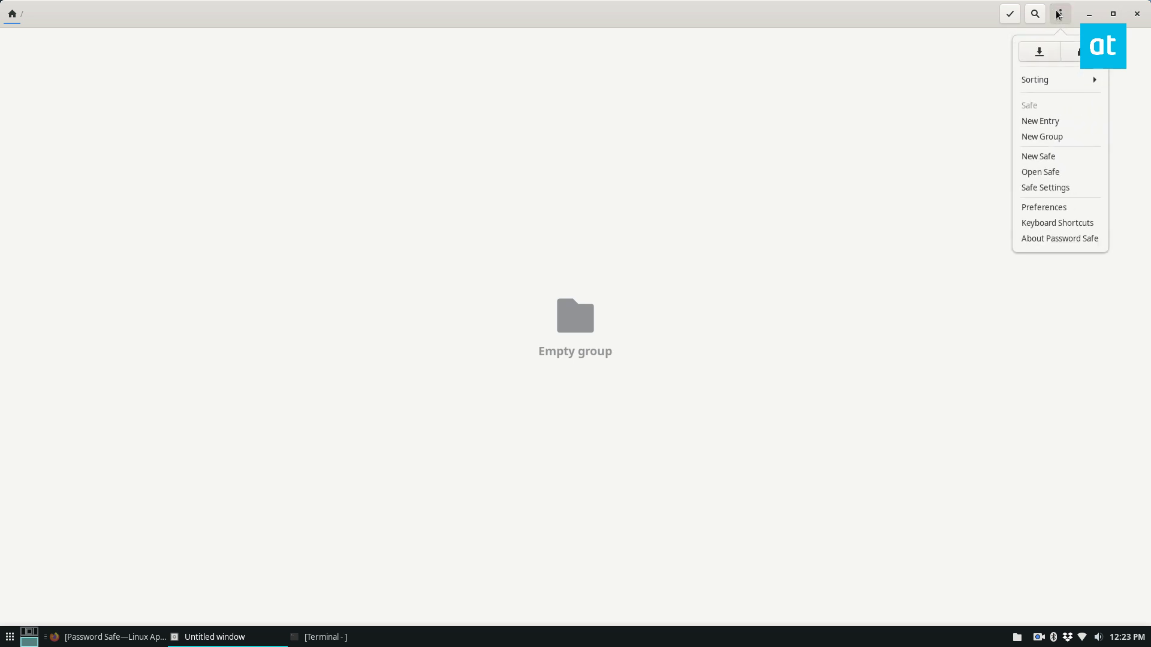
click(1056, 138)
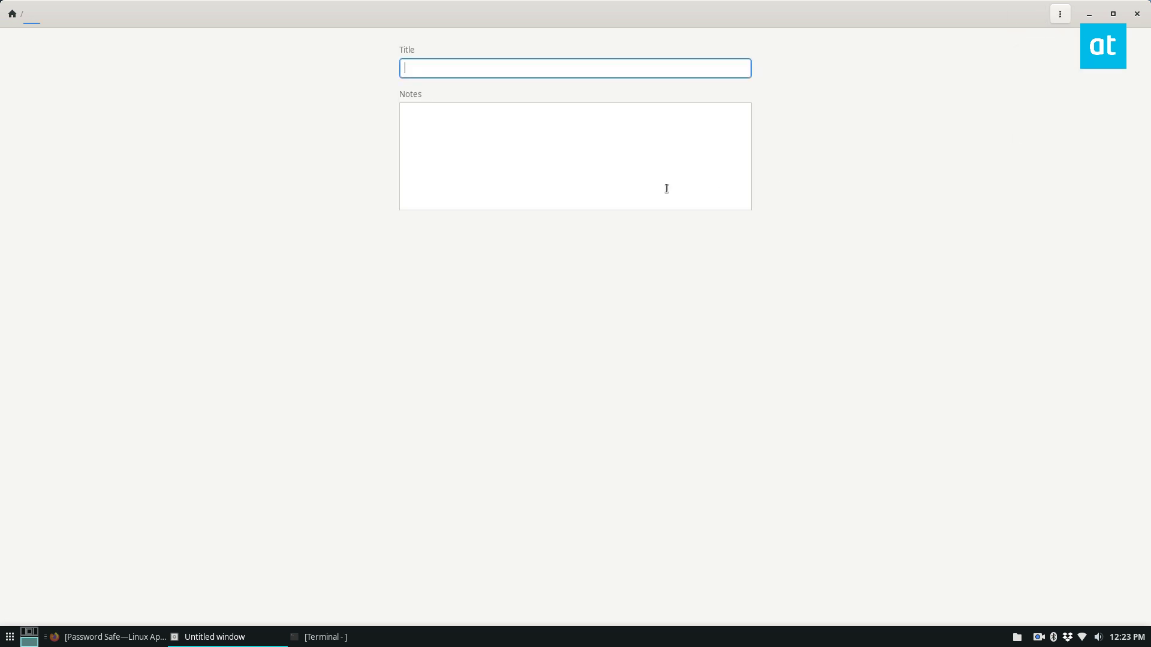
text(Website Passw)
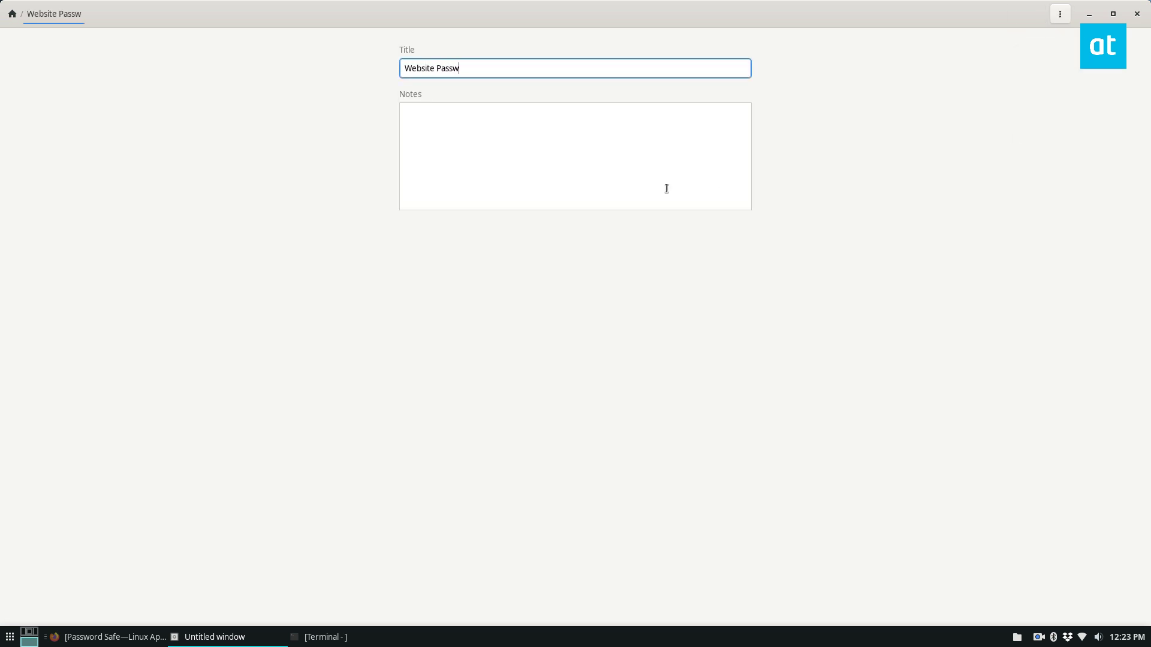
text(ords)
drag(435, 69, 343, 65)
key(Delete)
key(Delete)
click(443, 128)
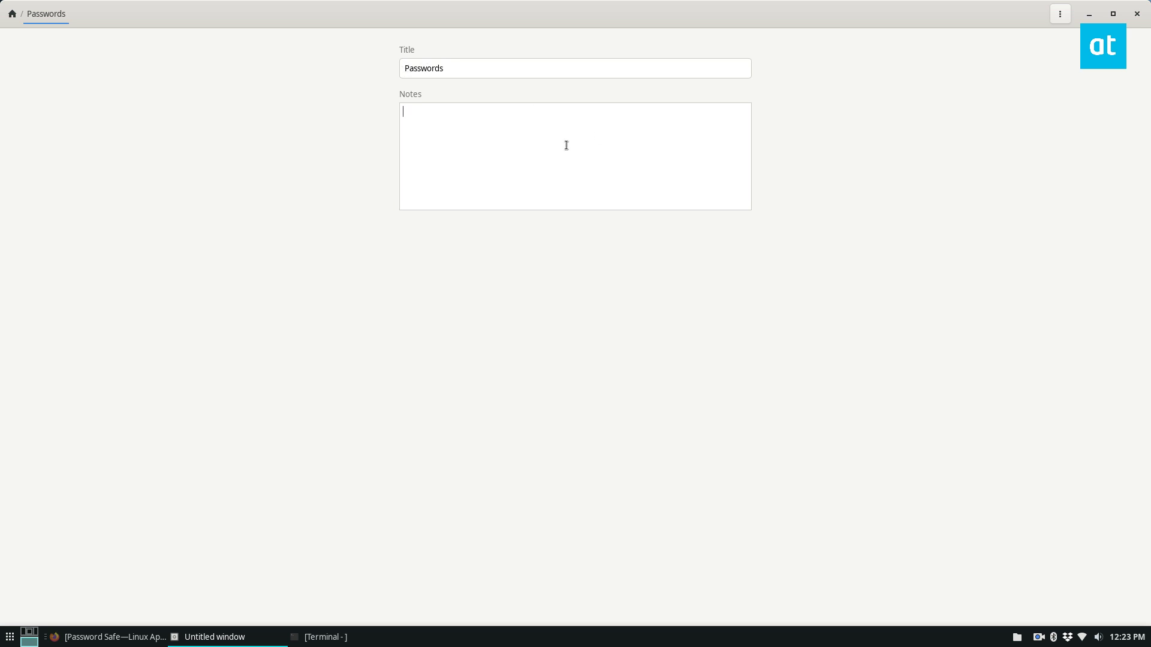
text(These are passwords.)
click(11, 14)
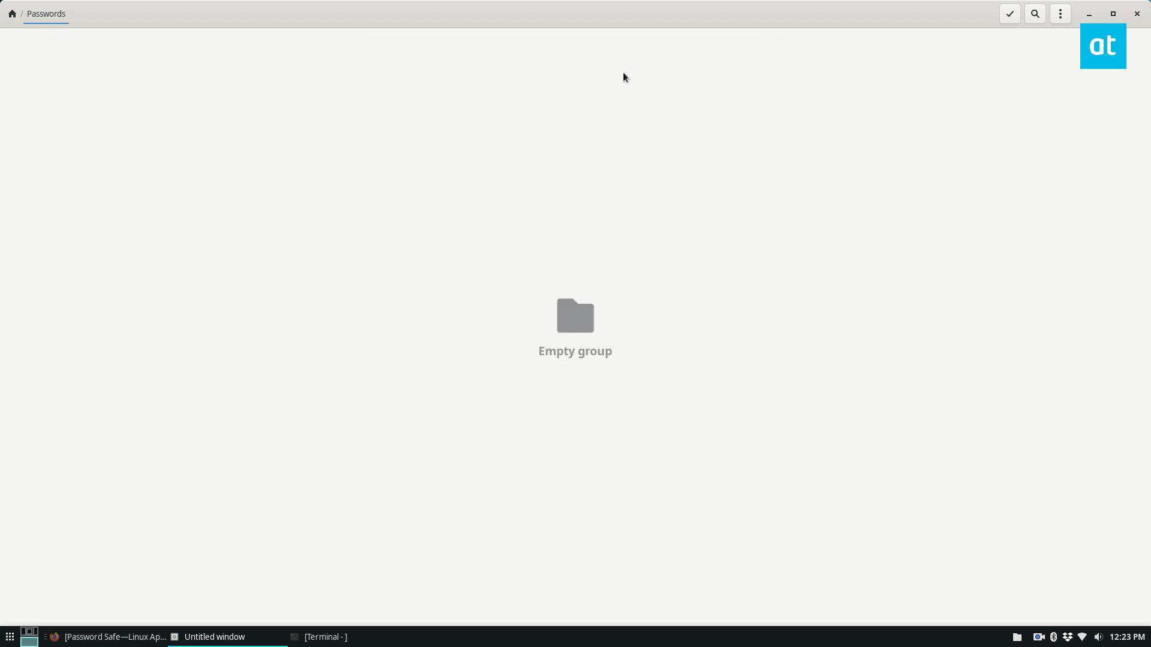
key(BackSpace)
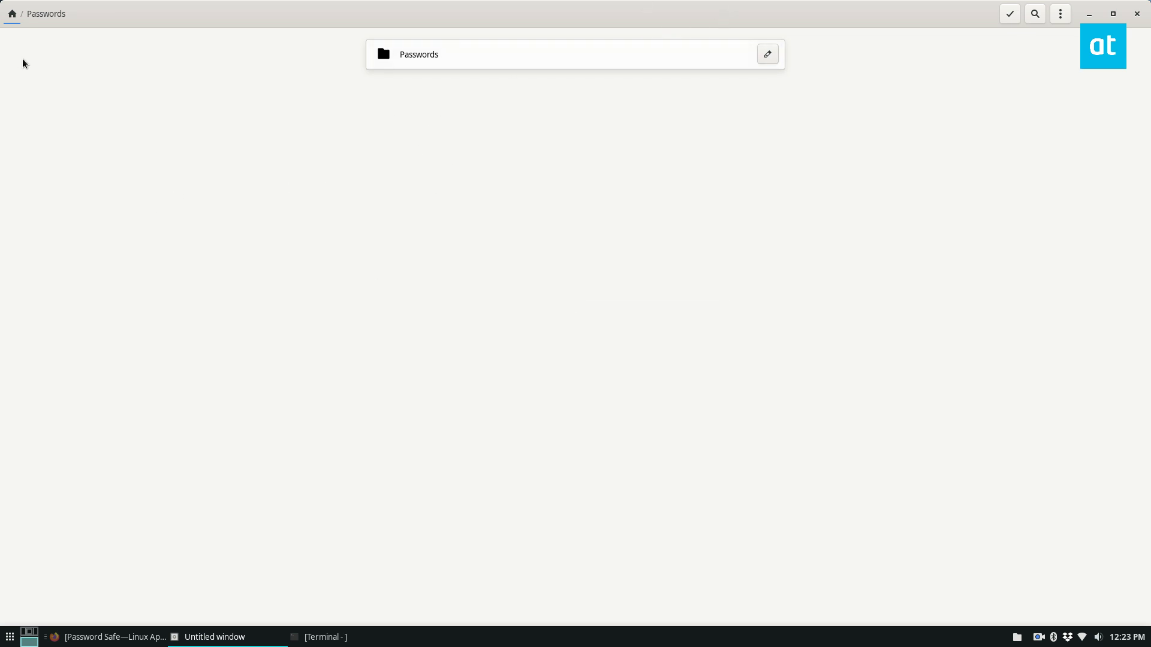
In the Passwords group, add an entry 'facebook password' with its username and password.
click(470, 47)
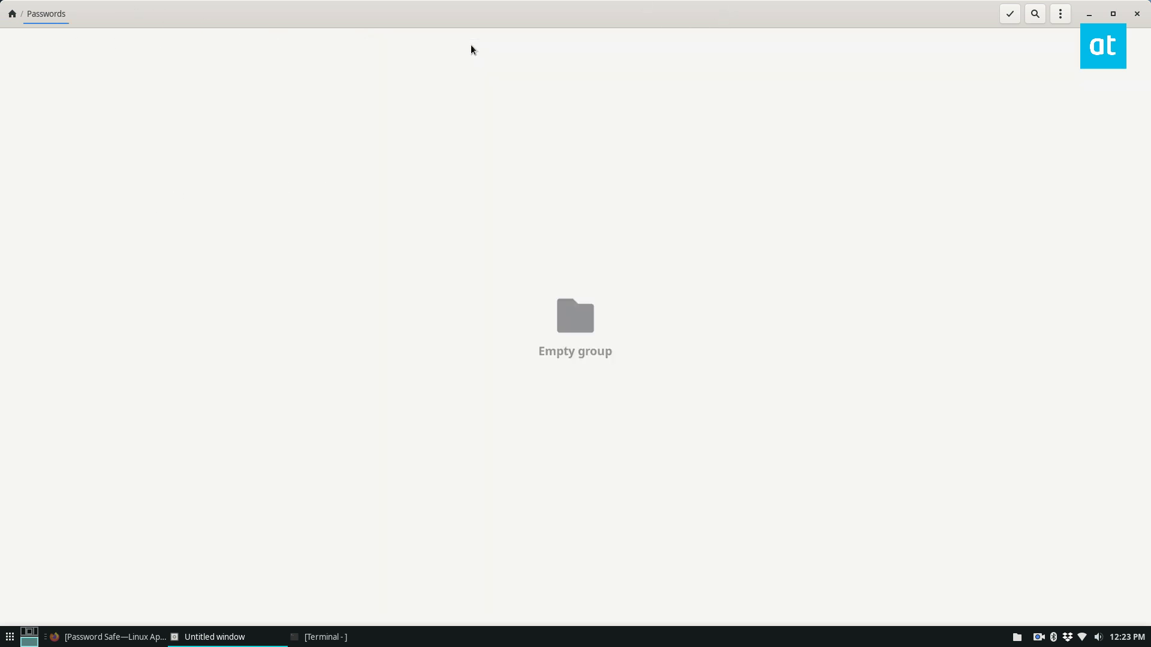
click(1055, 14)
click(1050, 120)
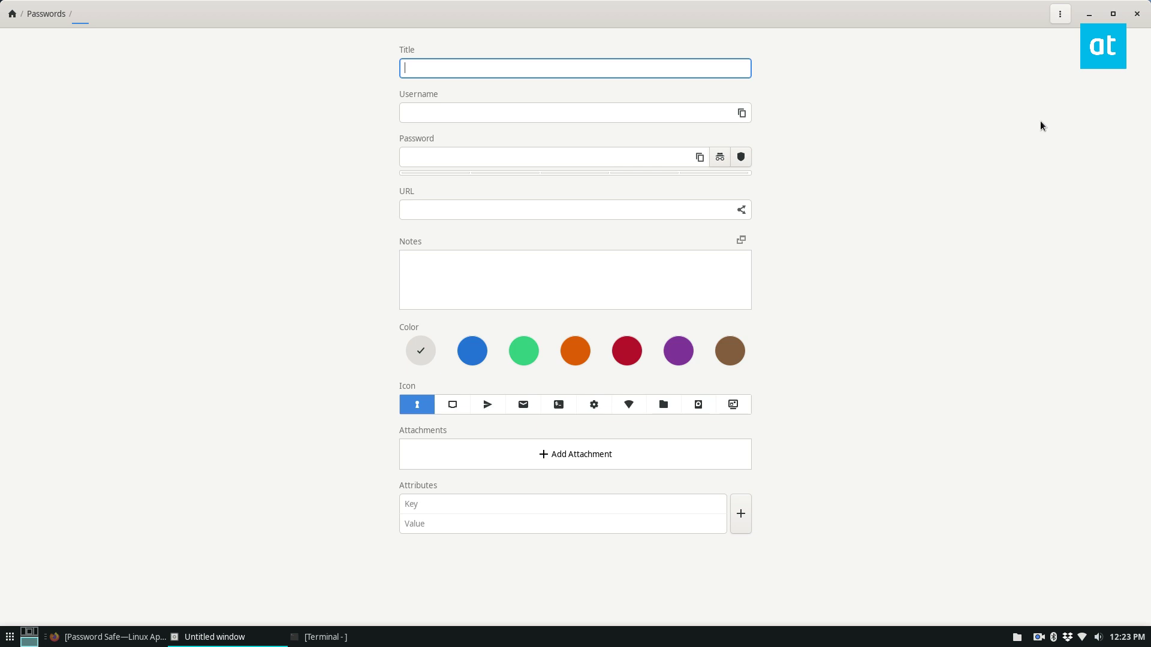
text(facebook password)
key(Tab)
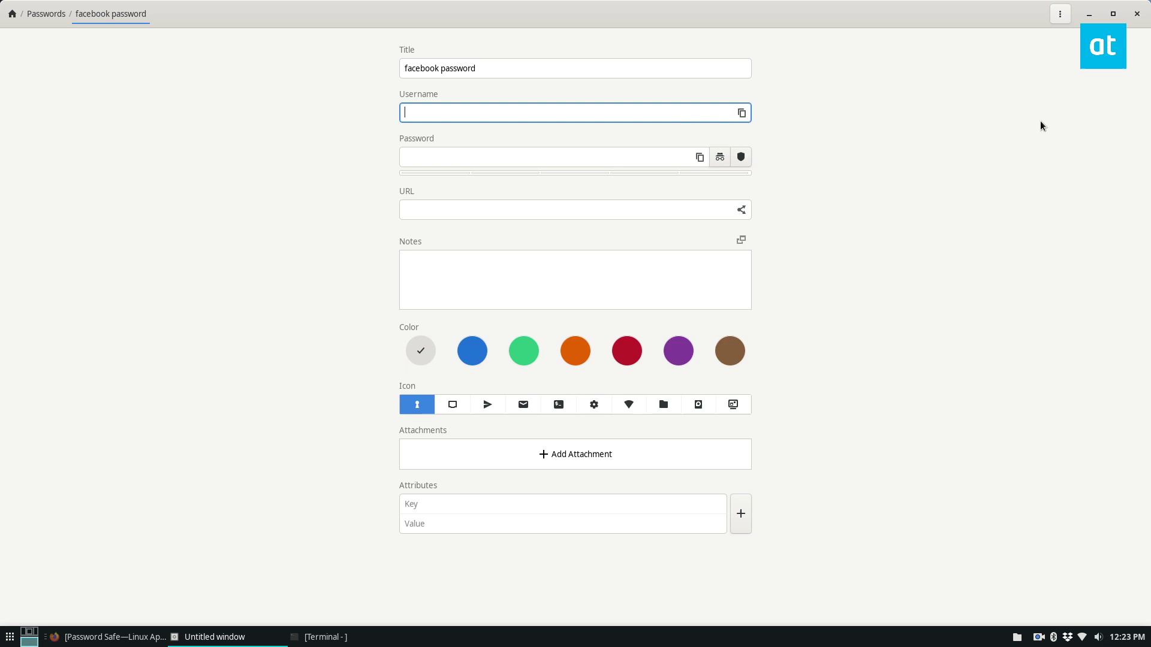
text(myfacebookusername@facb)
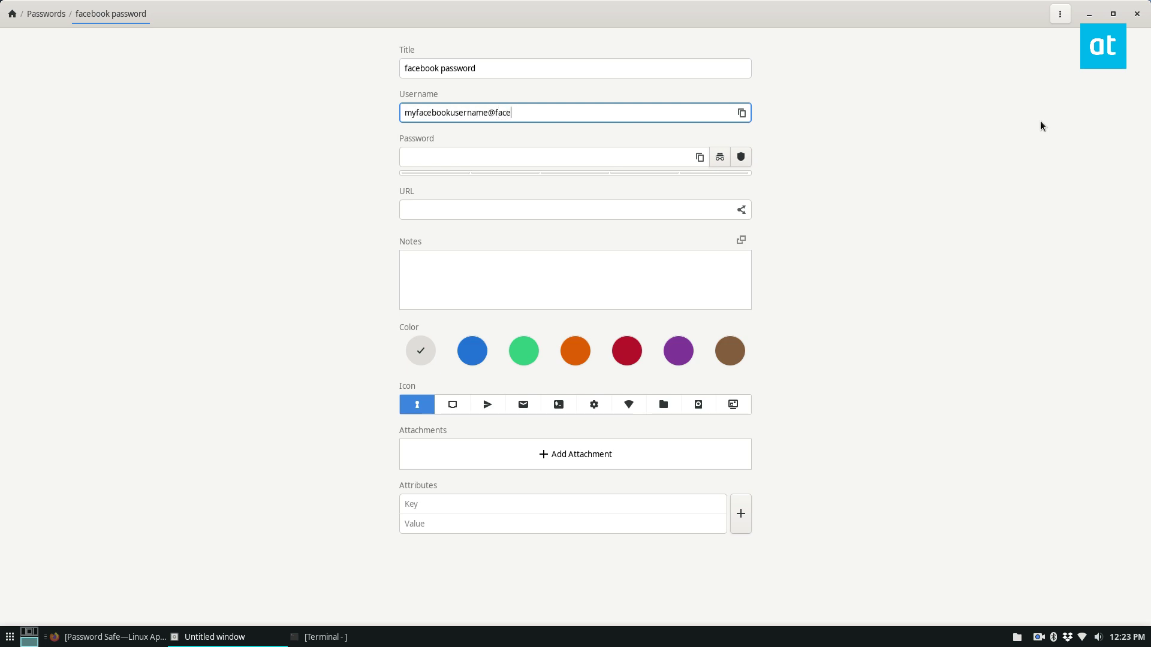
text(book.com)
key(Tab)
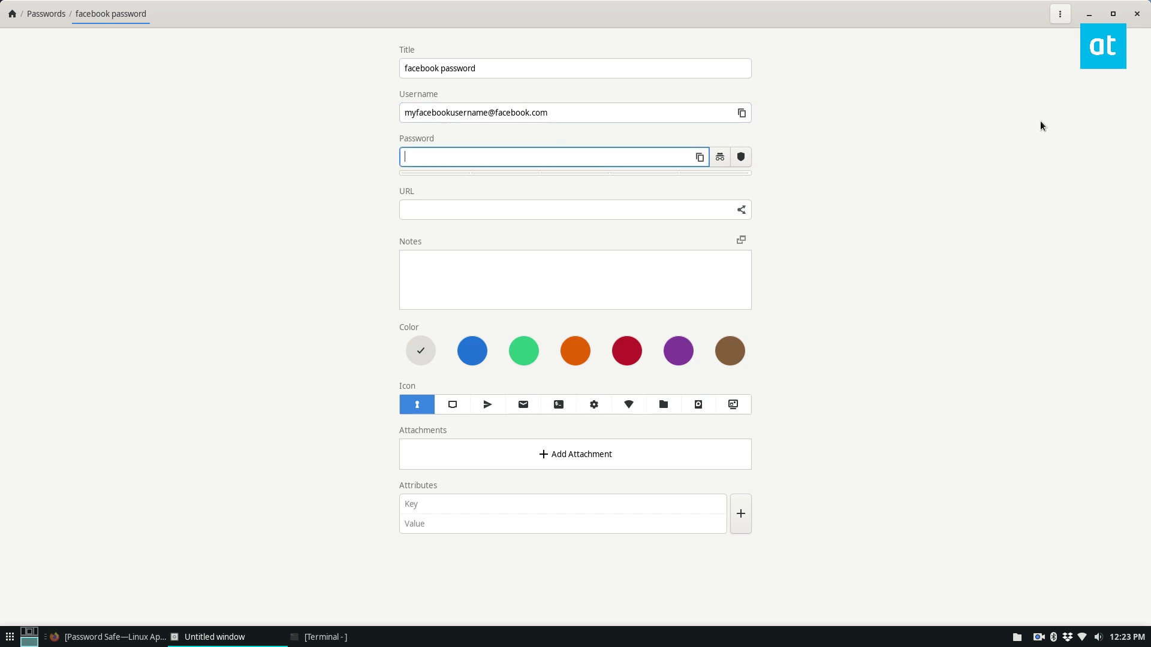
text(•••••••••••••)
Give the entry URL facebook.com, note 'This is my facebook password.' and a blue colour.
click(432, 205)
text(facebook.c)
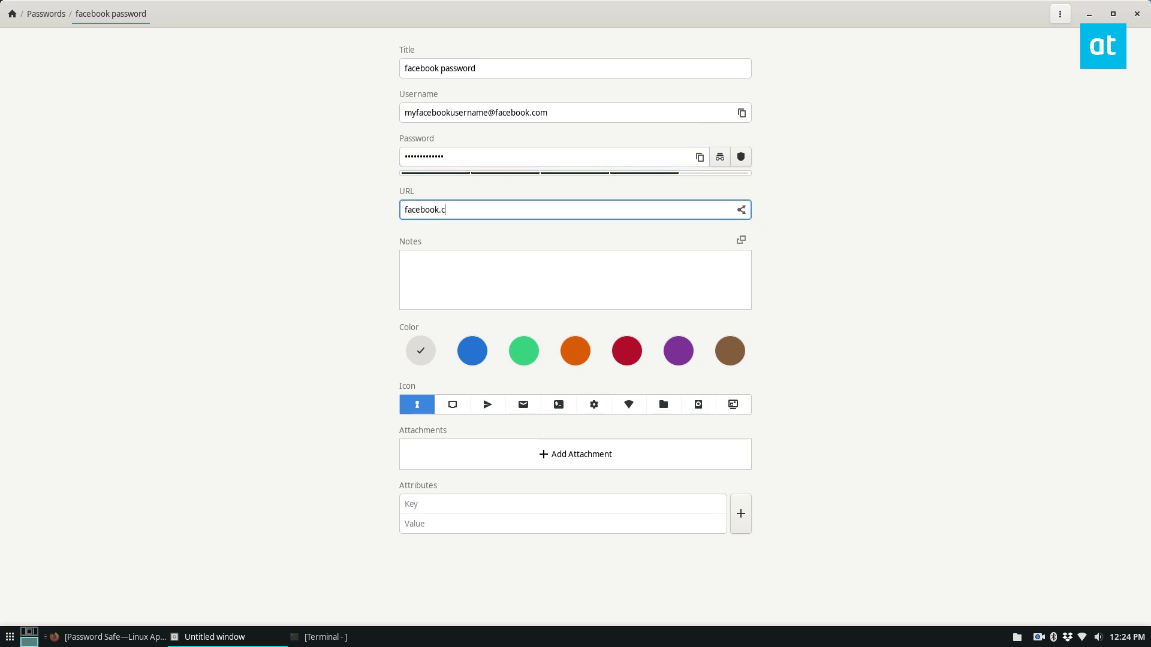
text(om)
key(Tab)
text(This is my )
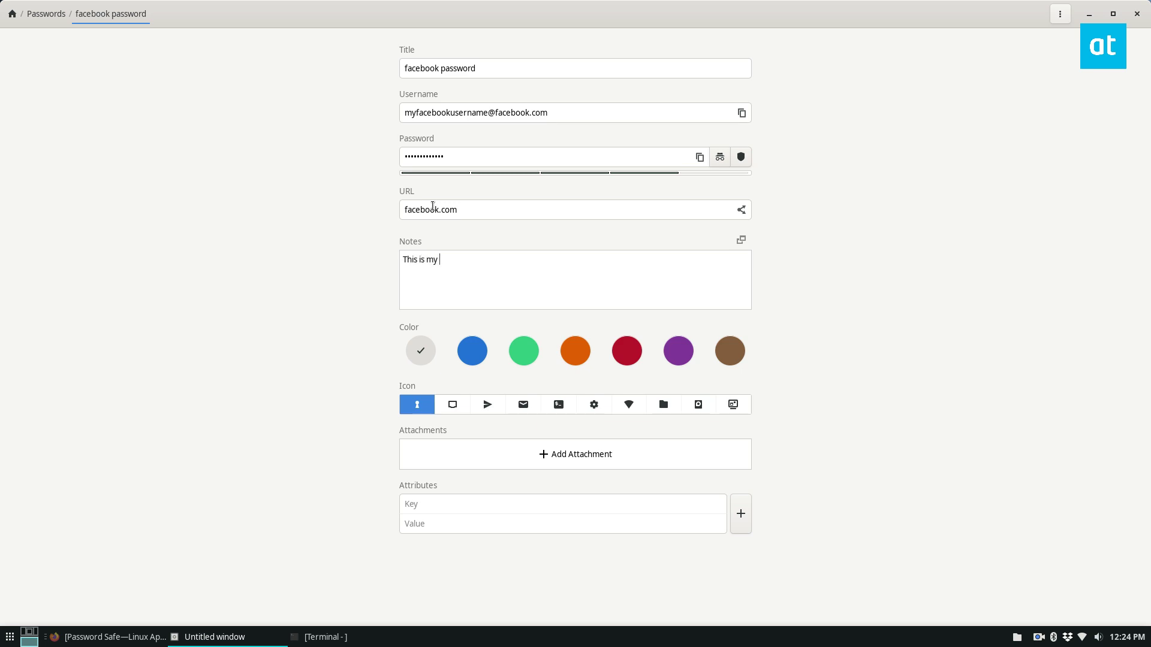
text(facebook password.)
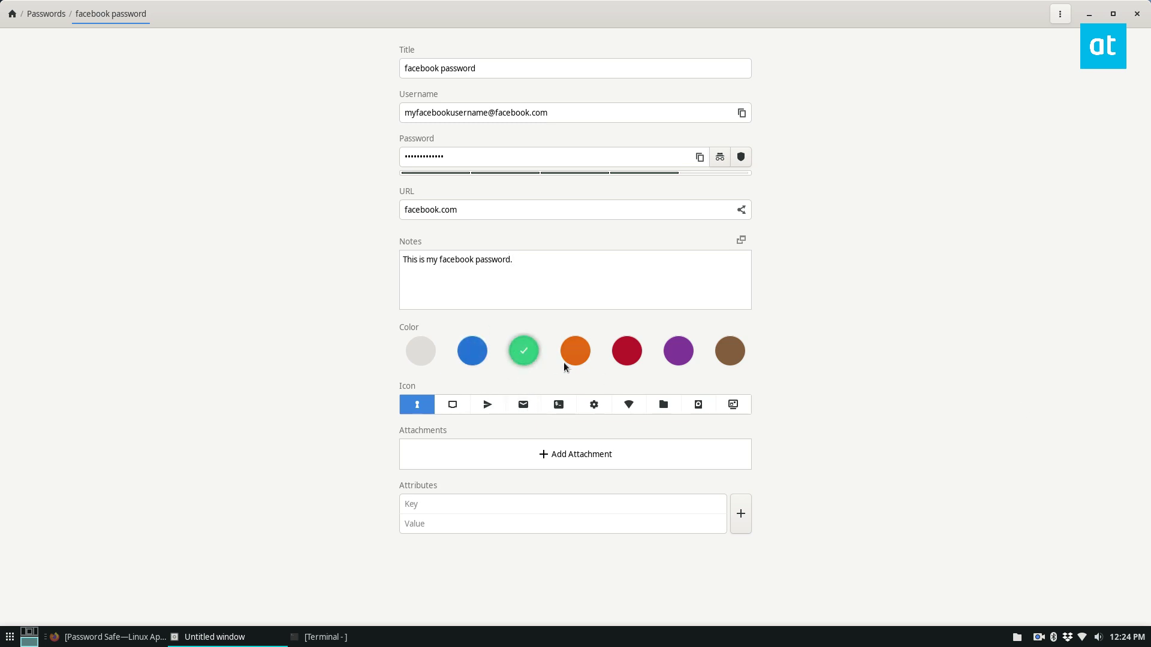
click(636, 353)
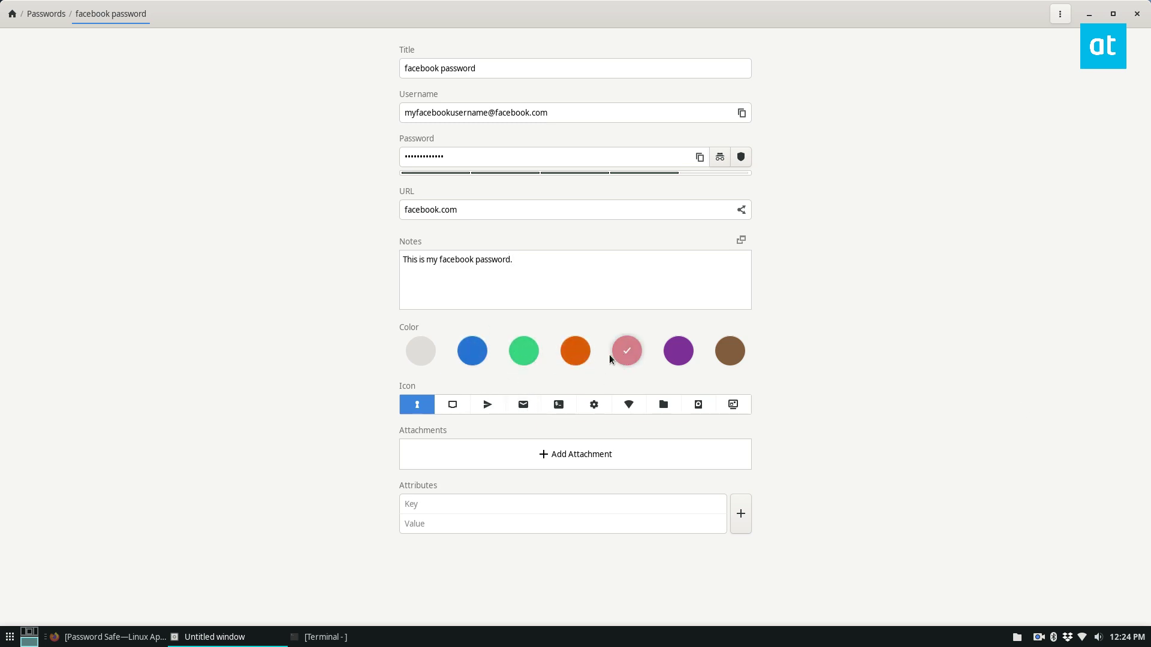
click(476, 347)
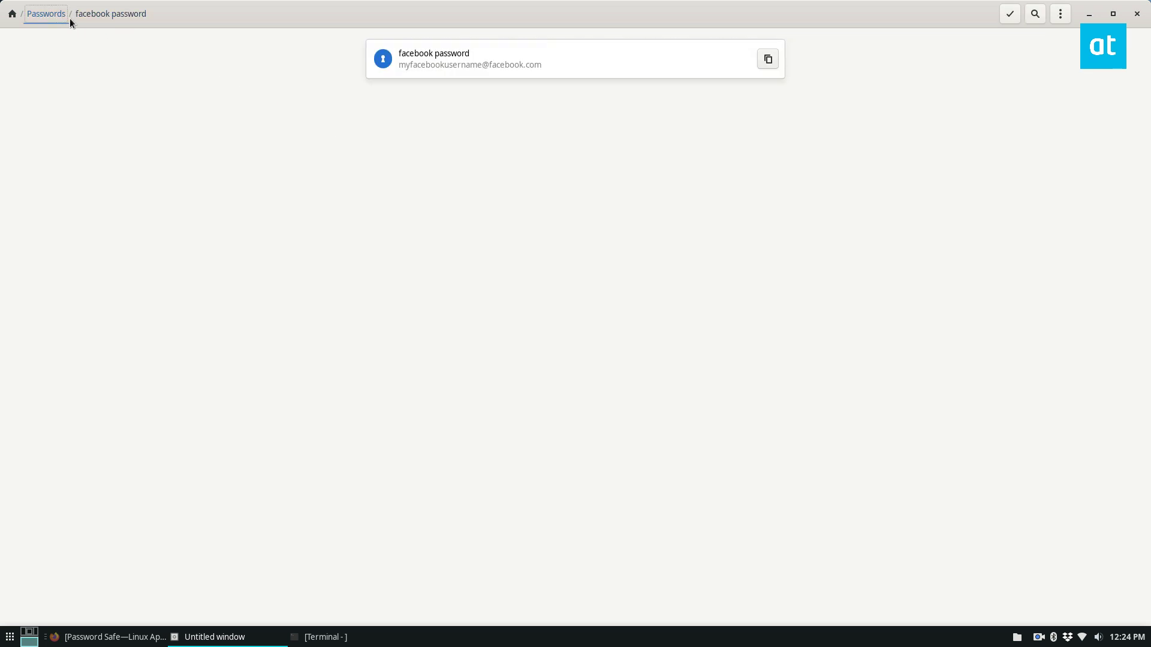
Return to the Passwords group and copy the facebook password to the clipboard.
click(12, 14)
click(467, 66)
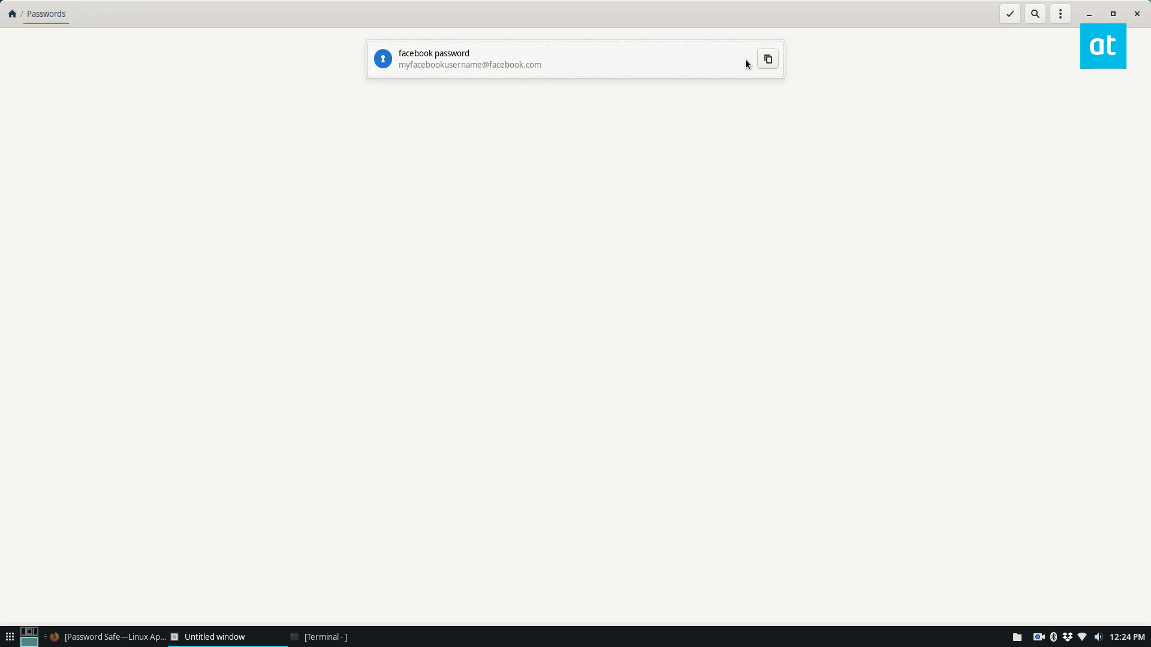
click(768, 58)
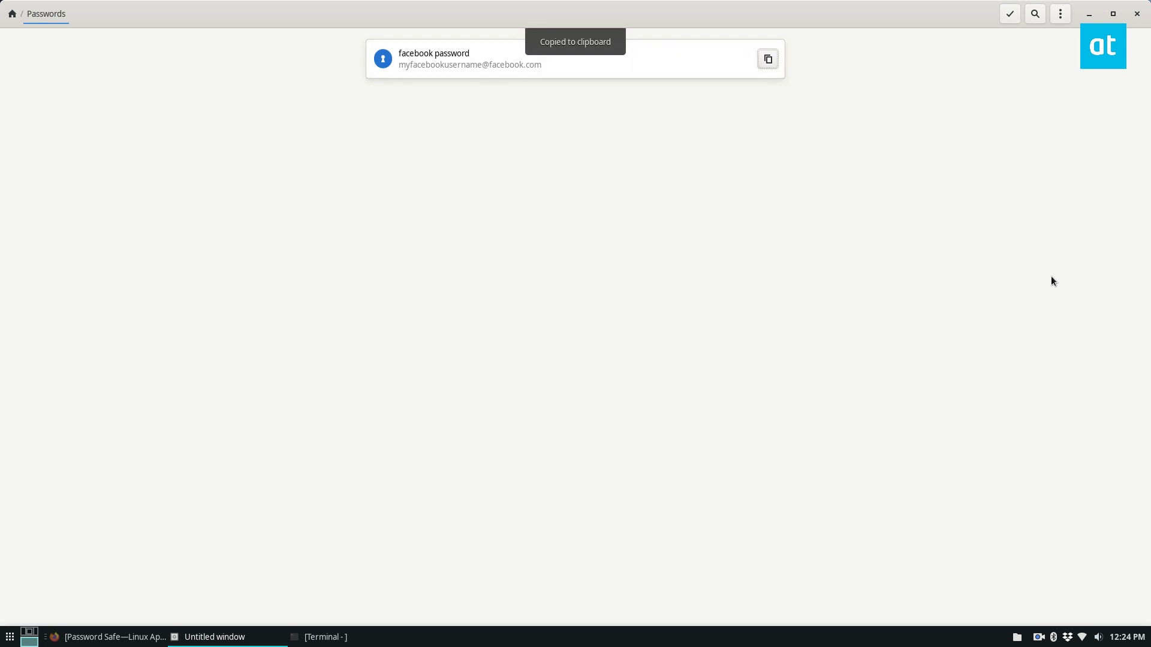